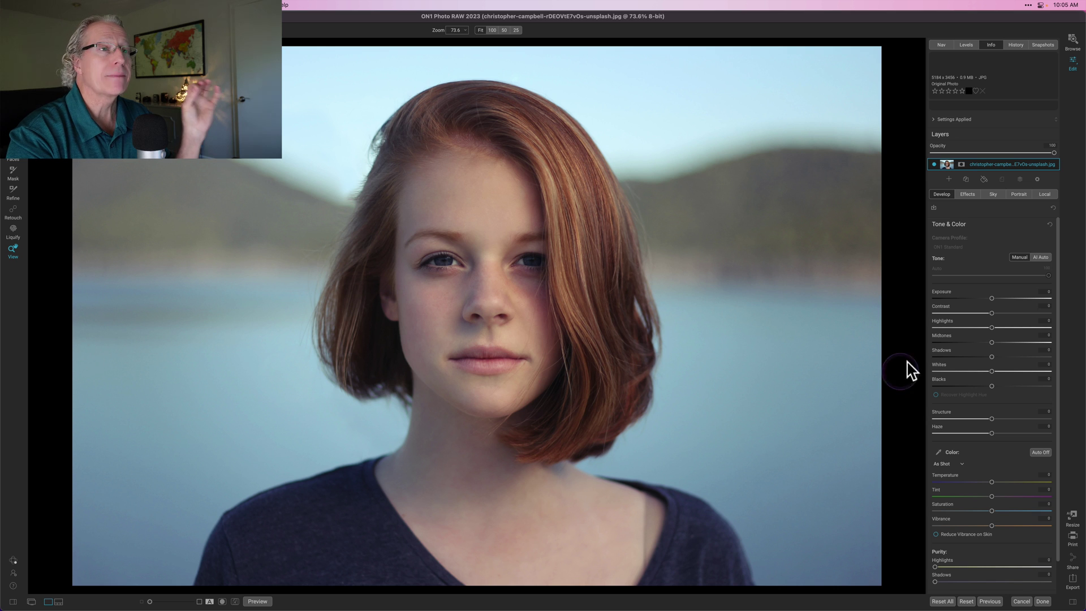
- Add Portrait AI in Default style to the portrait and show the detected face's mask options
{"action": "left_click", "coordinate": [1028, 197]}
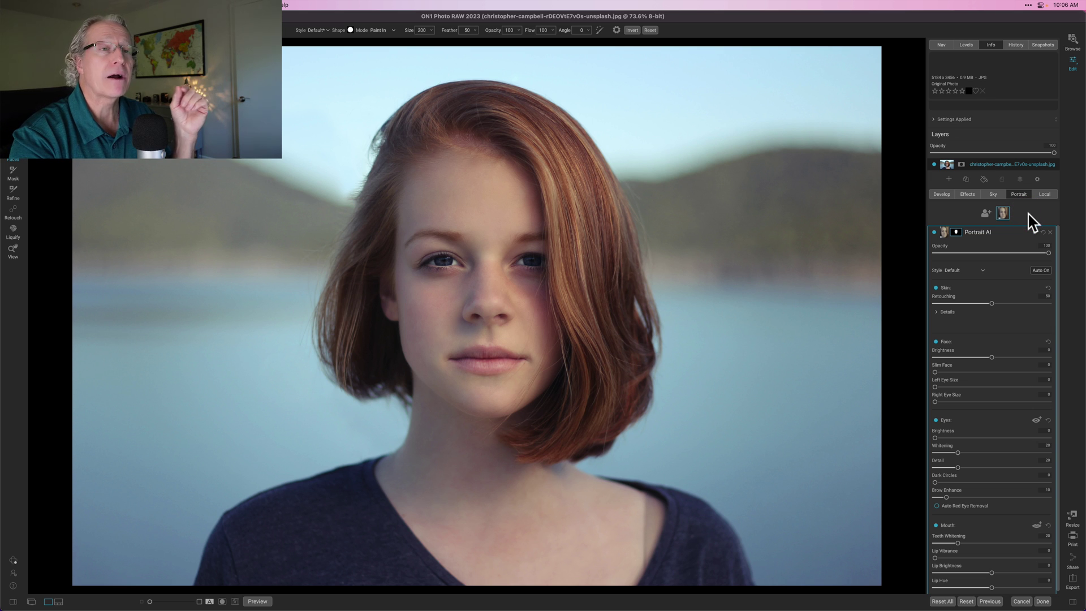
{"action": "left_click", "coordinate": [1012, 223]}
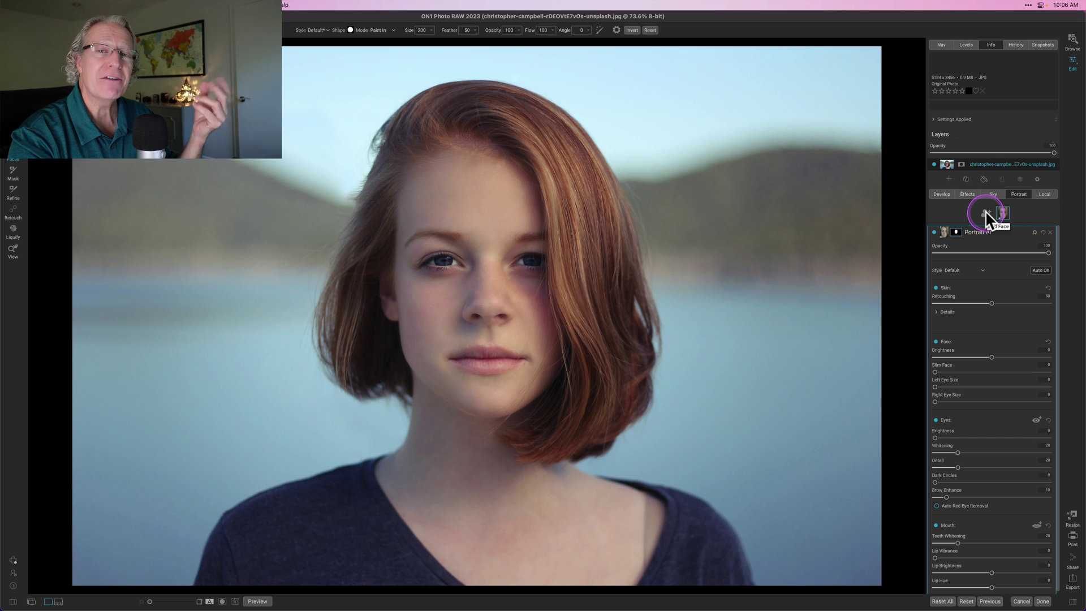
- Paint the blonde hair strand out of the Portrait AI mask, restoring near the right eye, then hide the overlay
{"action": "left_click", "coordinate": [957, 233]}
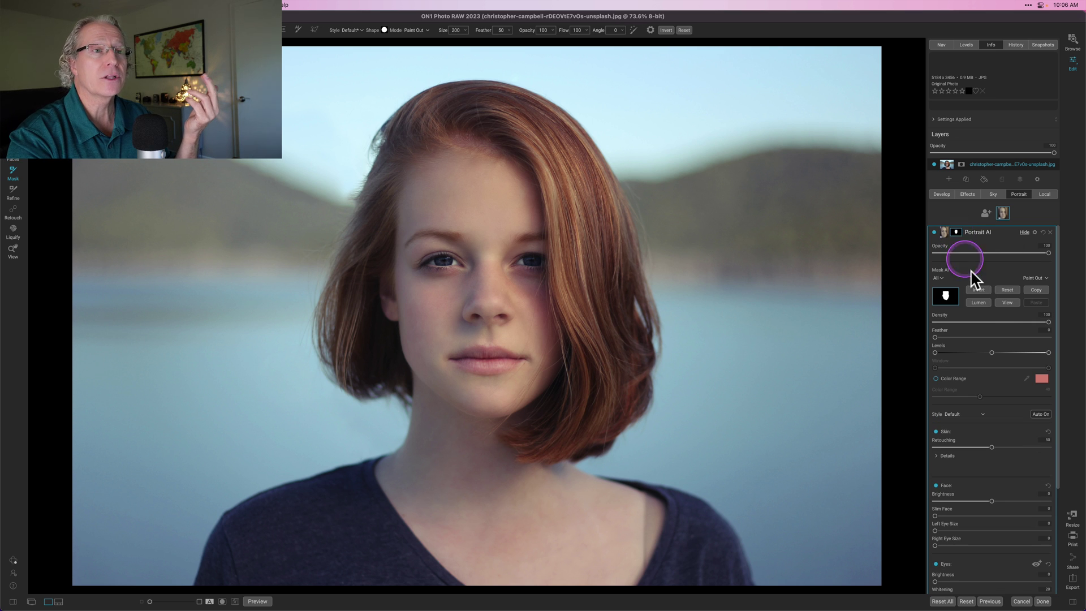
{"action": "left_click", "coordinate": [1005, 303]}
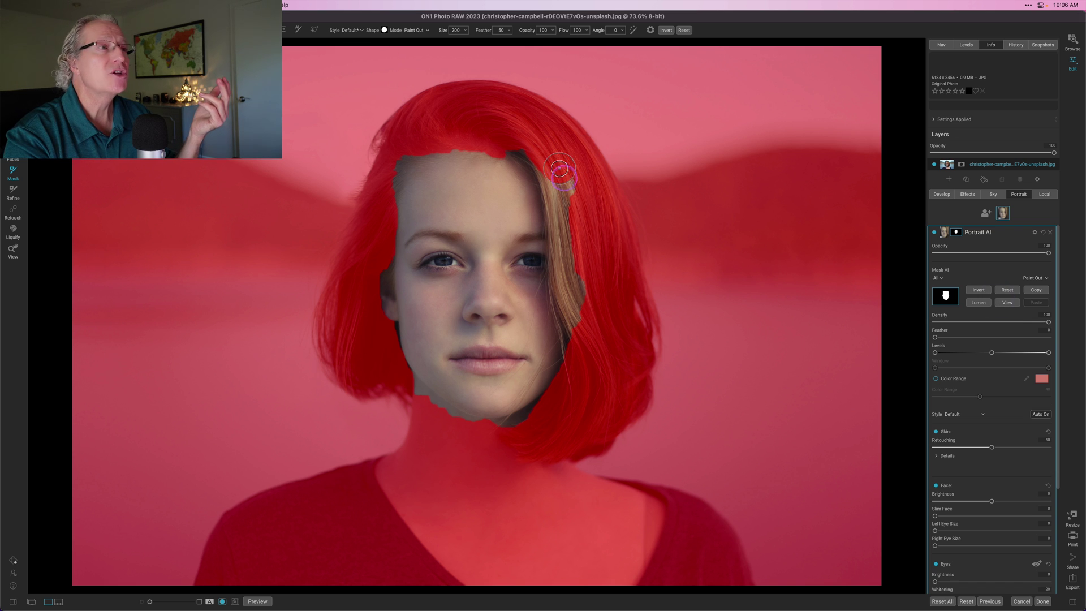
{"action": "mouse_move", "coordinate": [555, 163]}
{"action": "left_mouse_down"}
{"action": "mouse_move", "coordinate": [552, 246]}
{"action": "mouse_move", "coordinate": [575, 282]}
{"action": "mouse_move", "coordinate": [565, 274]}
{"action": "mouse_move", "coordinate": [578, 352]}
{"action": "left_mouse_up"}
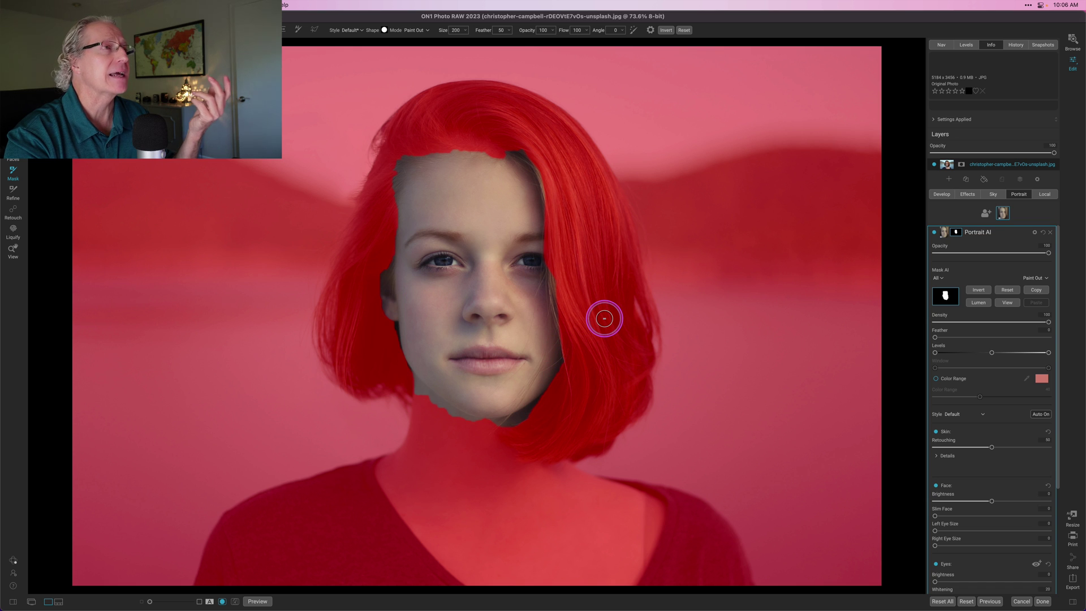
{"action": "key", "text": "x"}
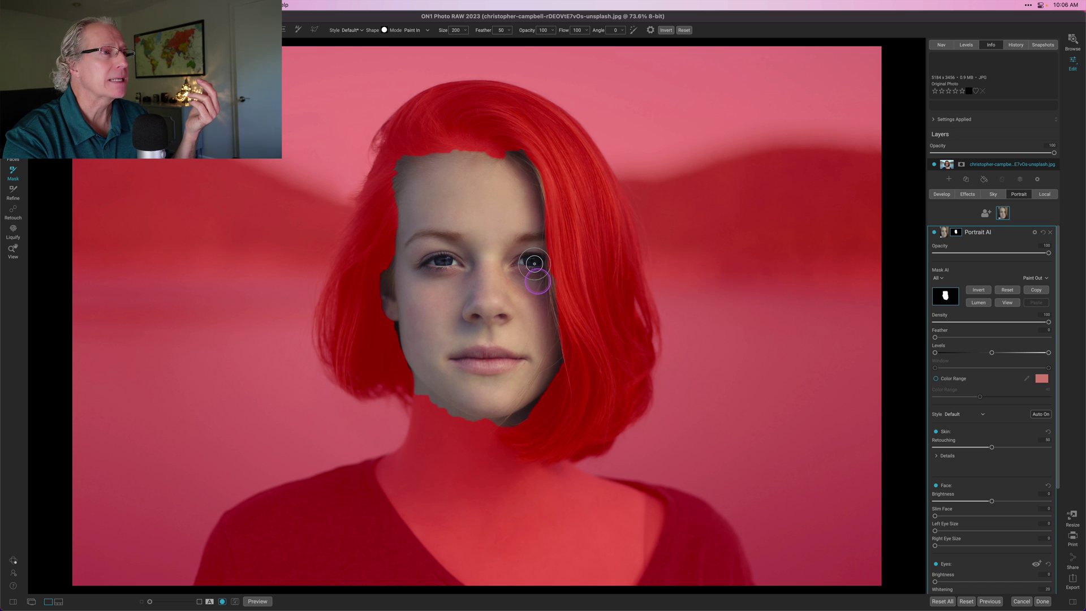
{"action": "left_click_drag", "start_coordinate": [534, 263], "coordinate": [535, 239]}
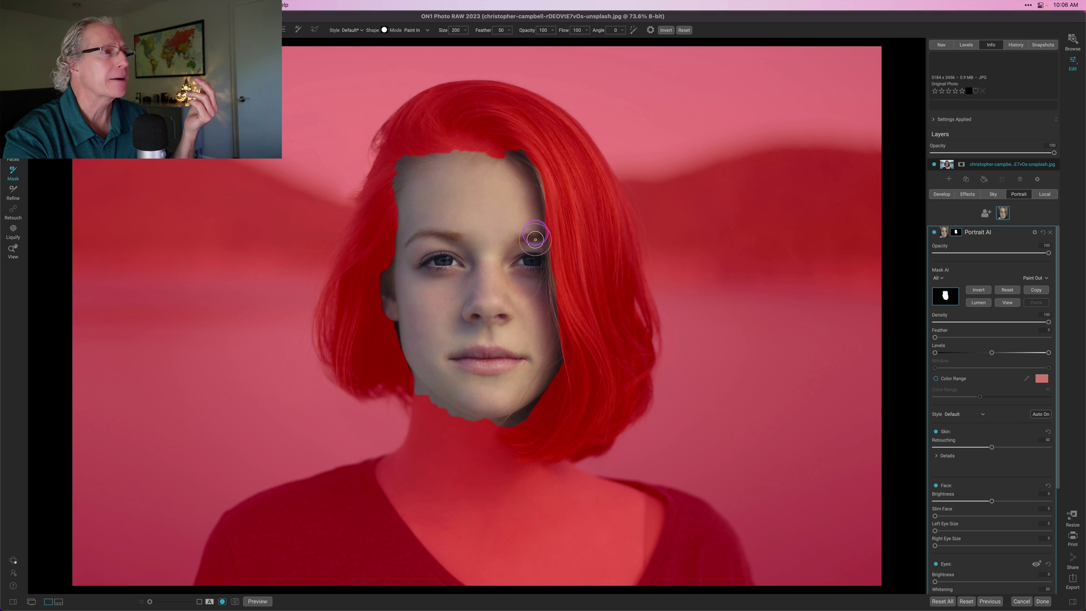
{"action": "left_click", "coordinate": [1009, 301]}
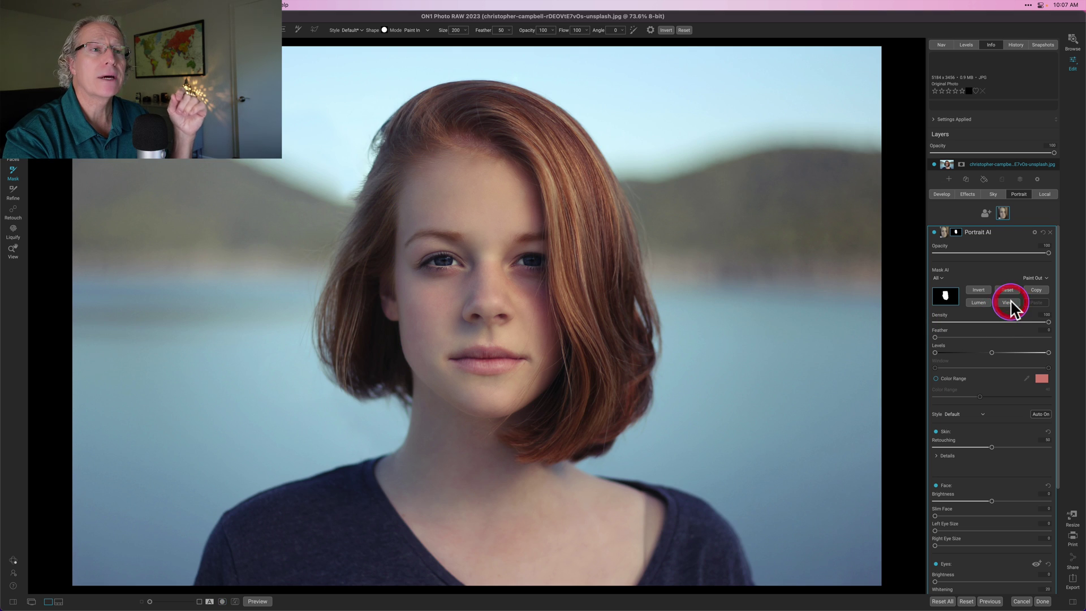
- Hide the masking options and confirm Subtle as the Portrait AI default in Preferences
{"action": "left_click", "coordinate": [957, 233]}
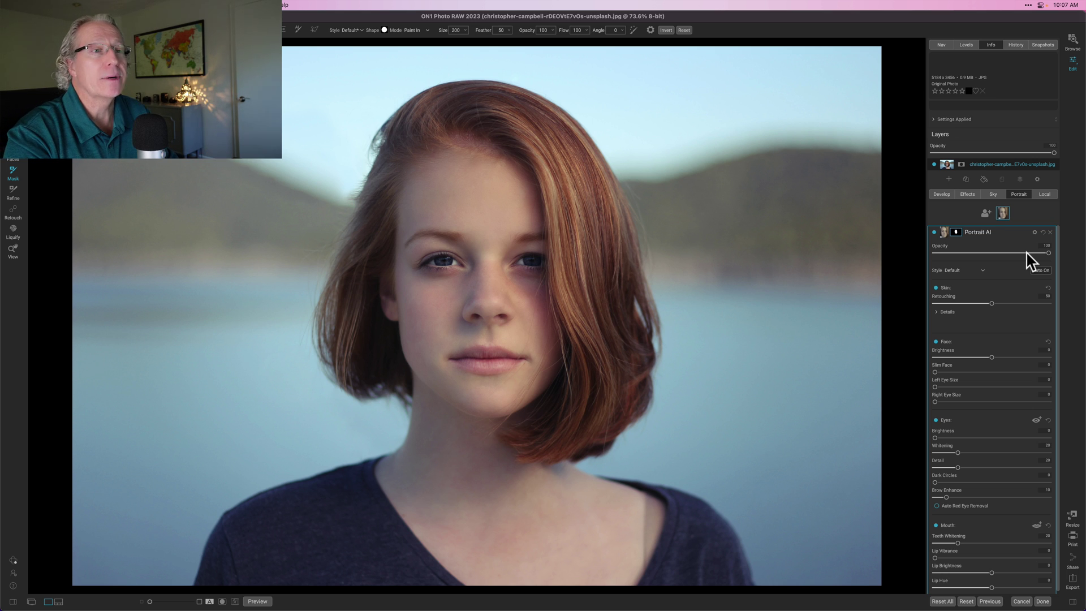
{"action": "left_click", "coordinate": [967, 270]}
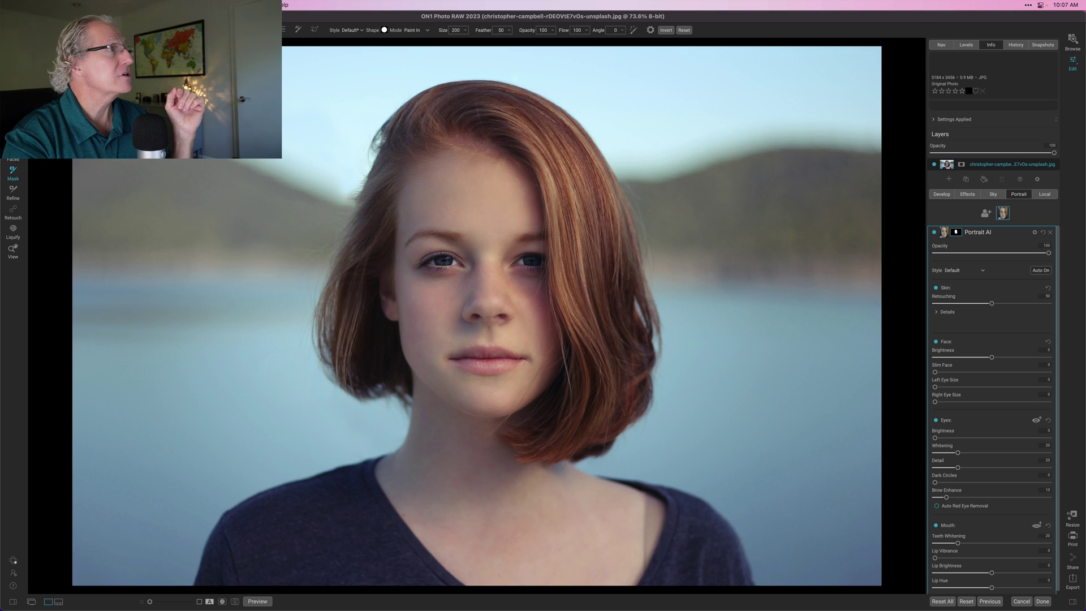
{"action": "left_click", "coordinate": [52, 5]}
{"action": "left_click", "coordinate": [56, 28]}
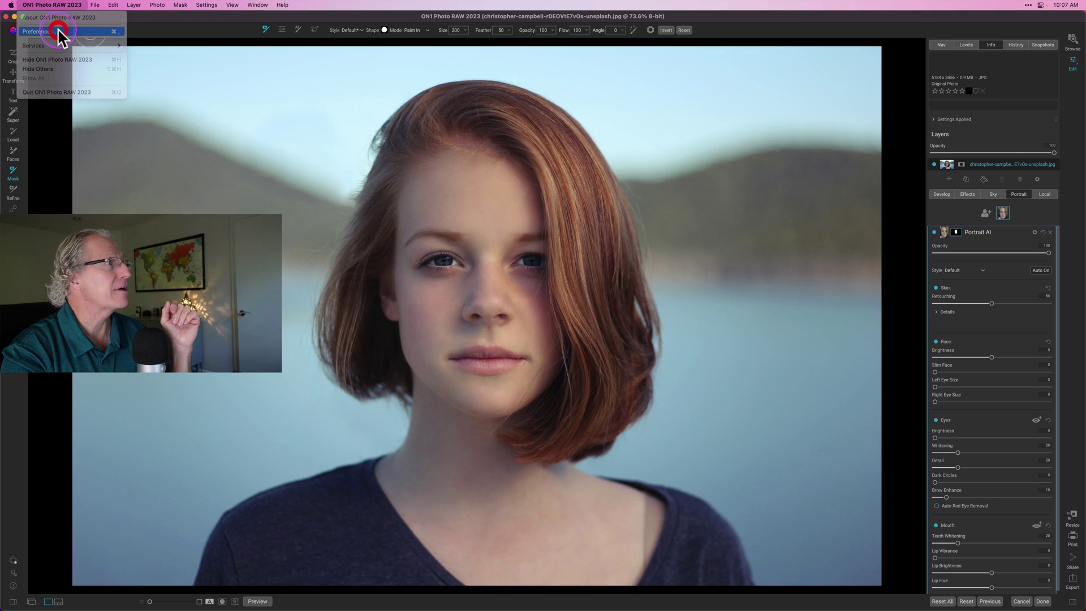
{"action": "left_click", "coordinate": [507, 379]}
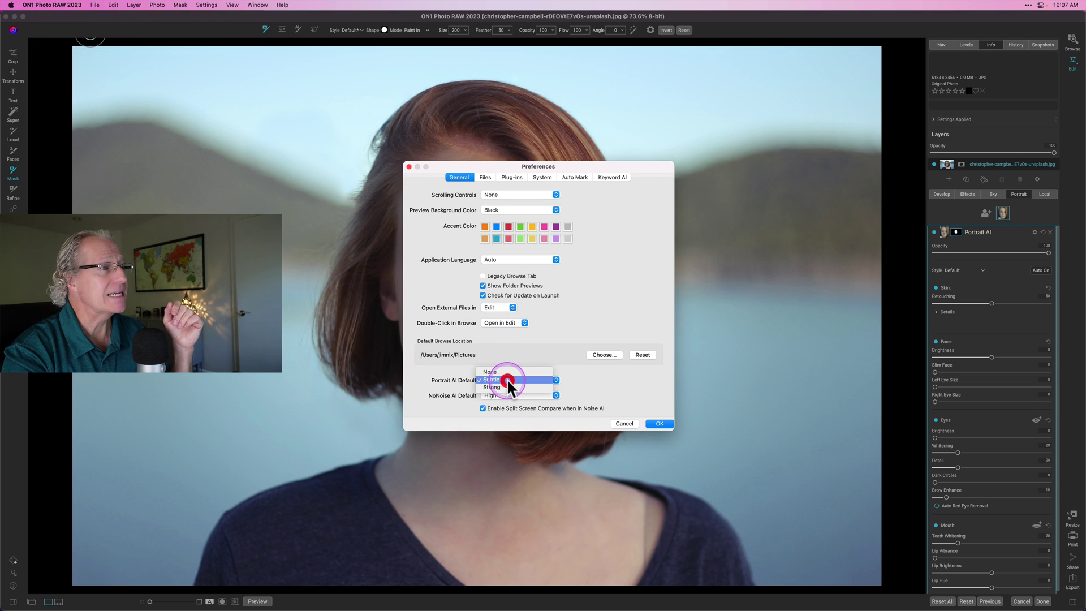
{"action": "left_click", "coordinate": [507, 379]}
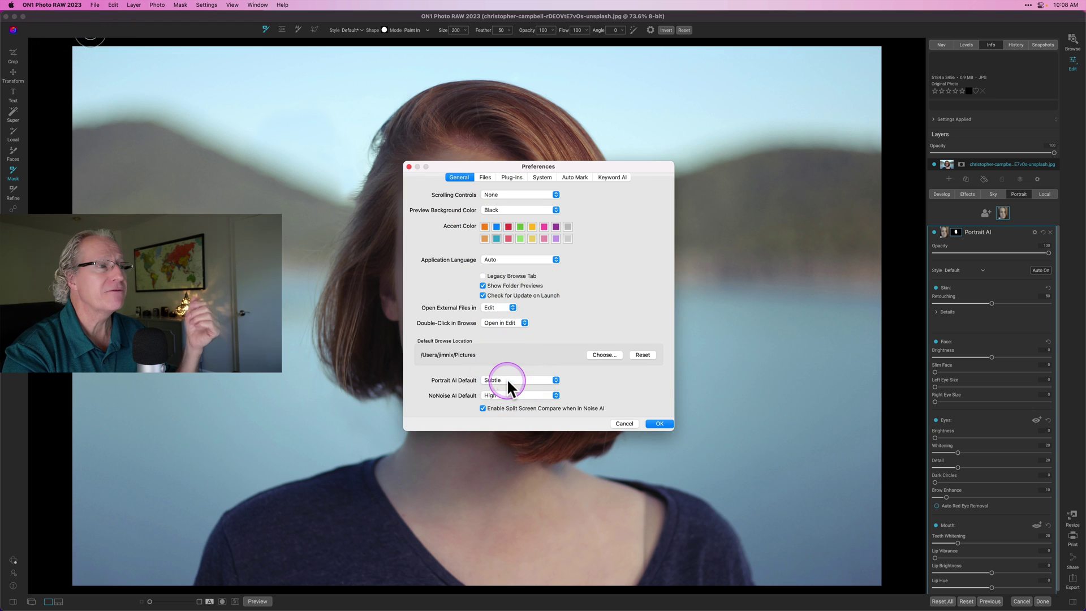
{"action": "left_click", "coordinate": [626, 423]}
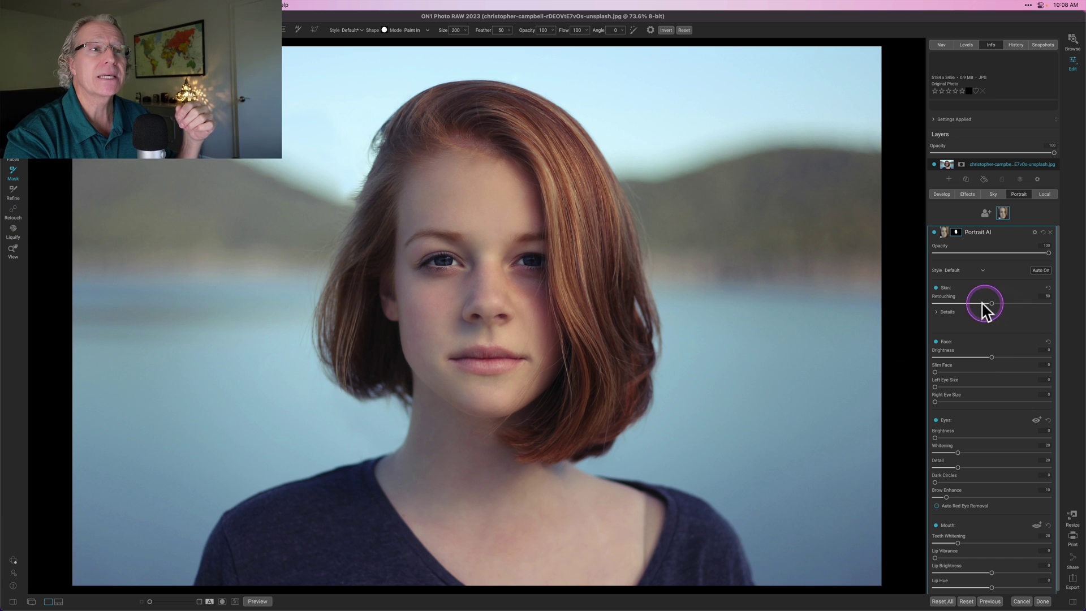
- Try Skin Retouching at 100 and 0, settle it at 50, and expand Skin Details
{"action": "left_click", "coordinate": [938, 312]}
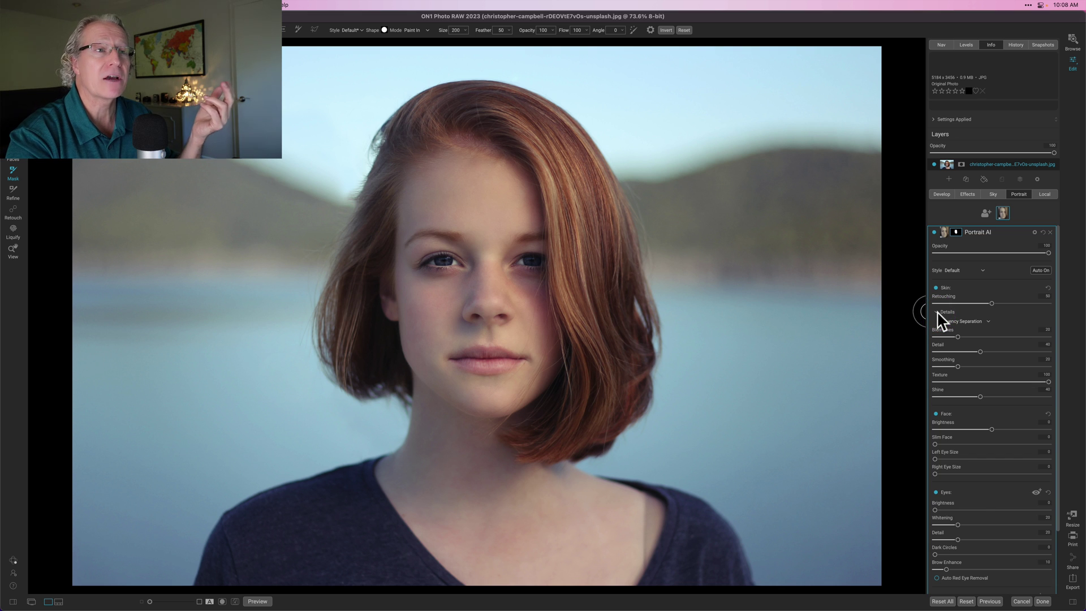
{"action": "left_click", "coordinate": [938, 313]}
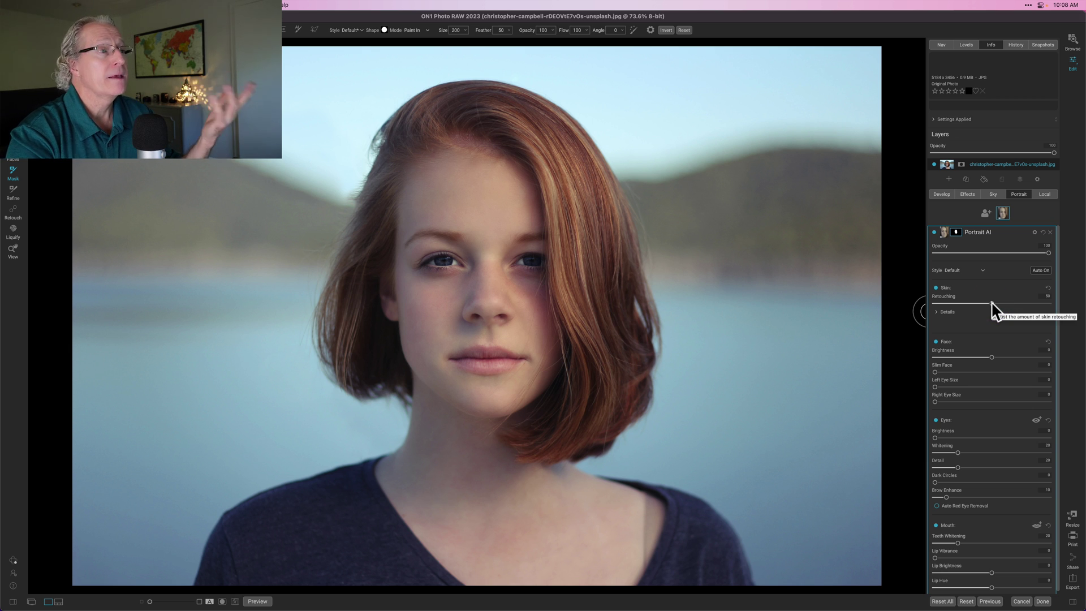
{"action": "left_click_drag", "start_coordinate": [993, 303], "coordinate": [1061, 303]}
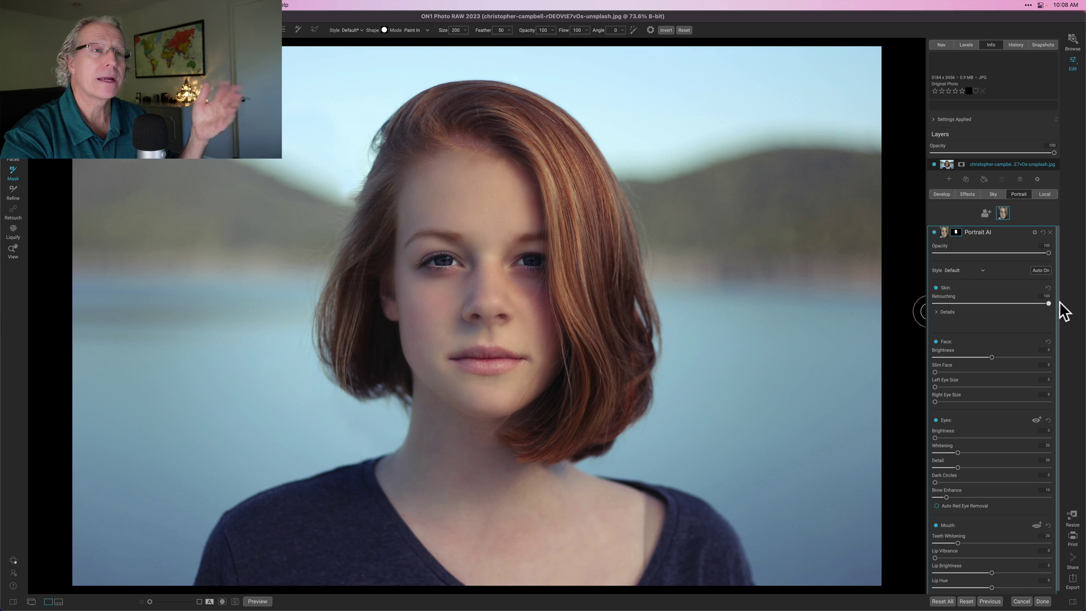
{"action": "left_click_drag", "start_coordinate": [1049, 303], "coordinate": [872, 311]}
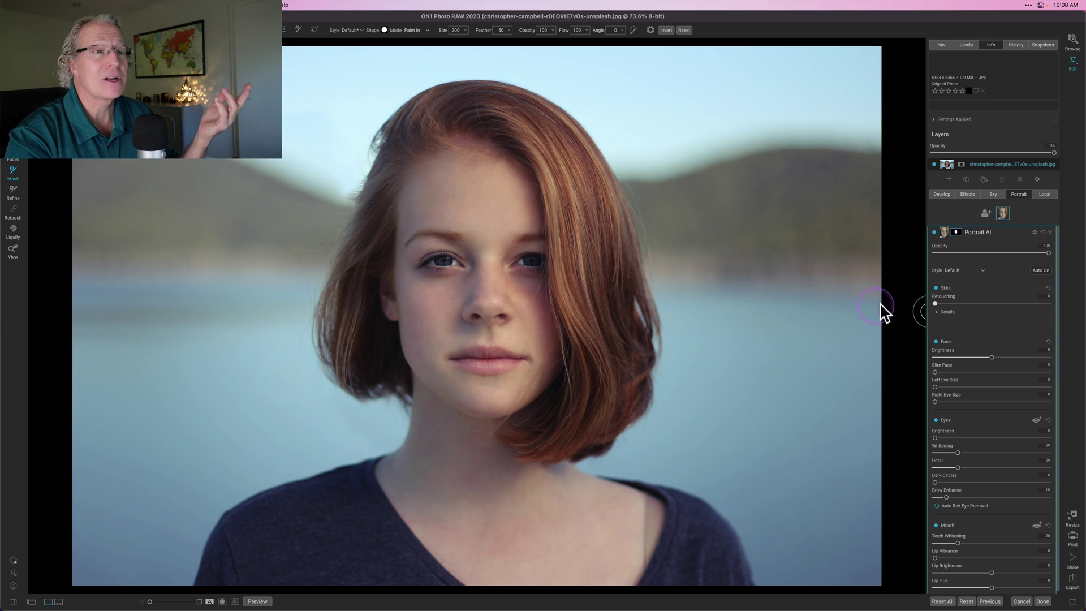
{"action": "left_click_drag", "start_coordinate": [935, 303], "coordinate": [992, 301]}
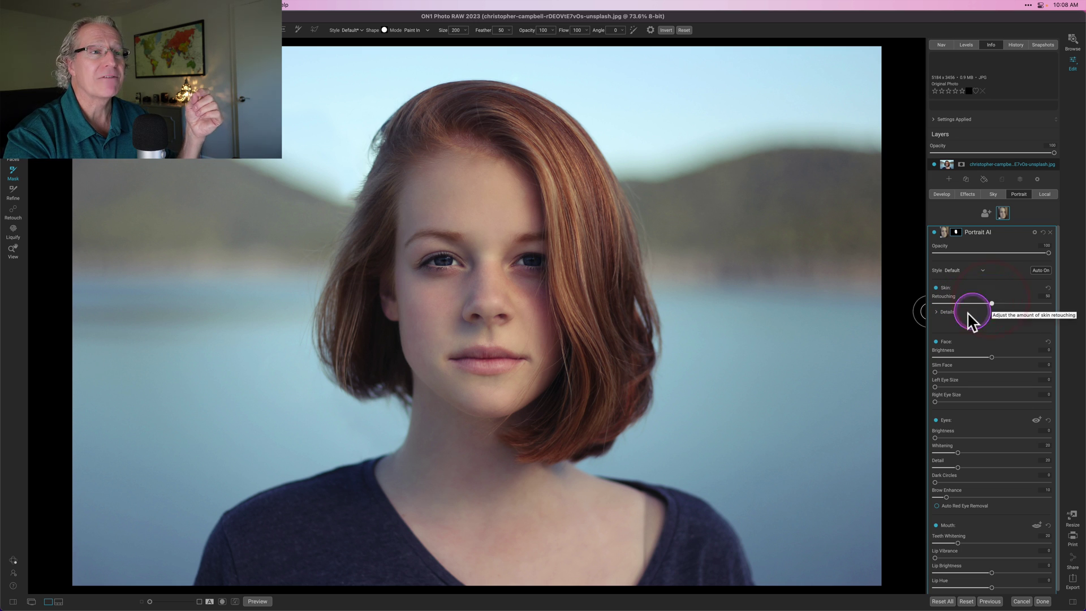
{"action": "left_click", "coordinate": [937, 312]}
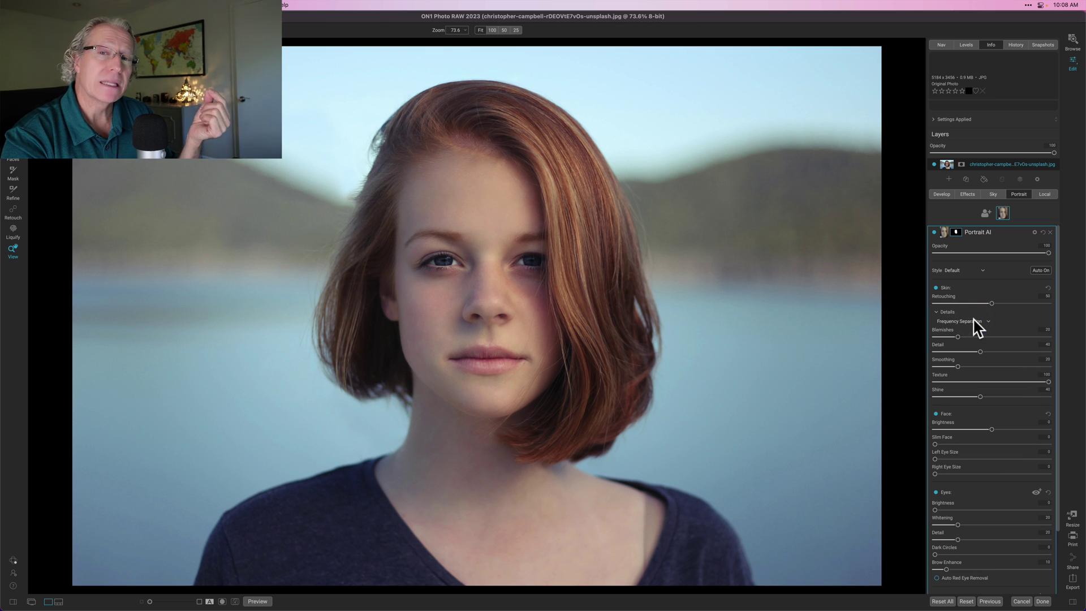
- Keep Frequency Separation smoothing, raise skin Texture to 100, and drop Shine to 0
{"action": "left_click", "coordinate": [975, 321]}
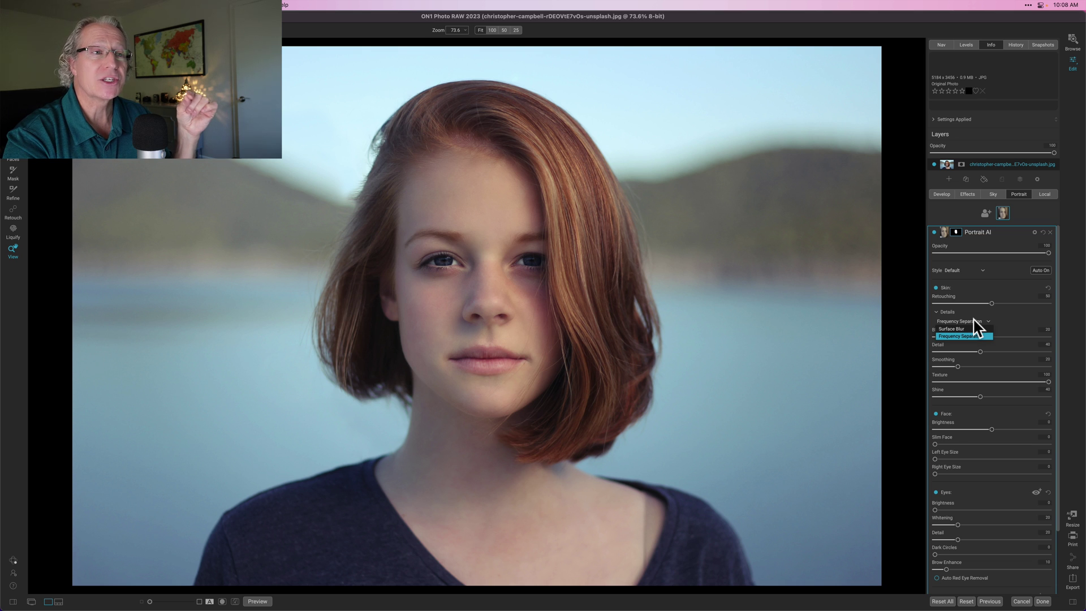
{"action": "left_click", "coordinate": [974, 319]}
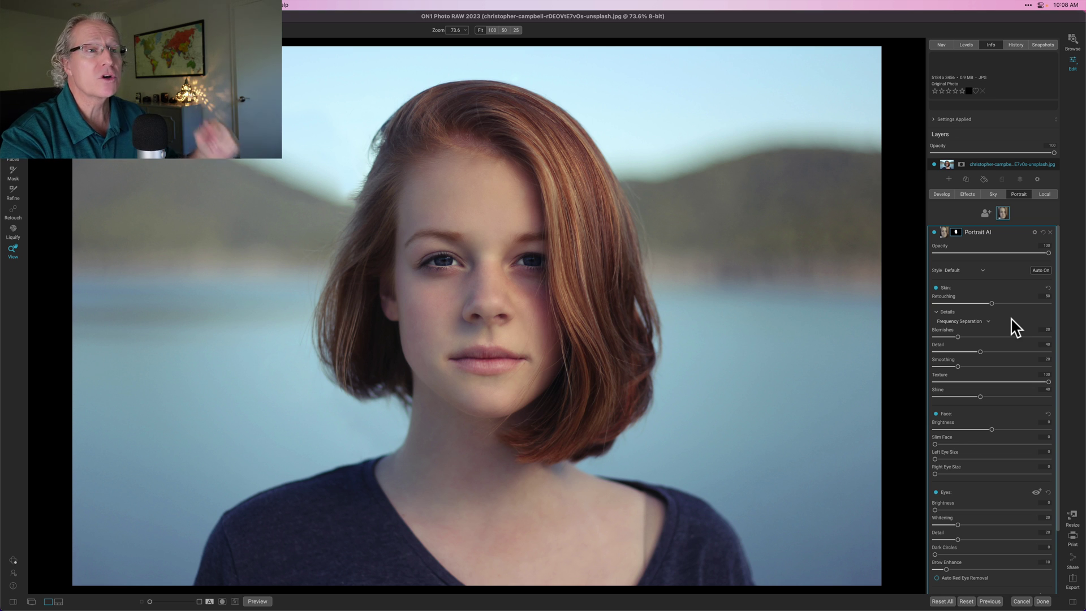
{"action": "left_click", "coordinate": [959, 337]}
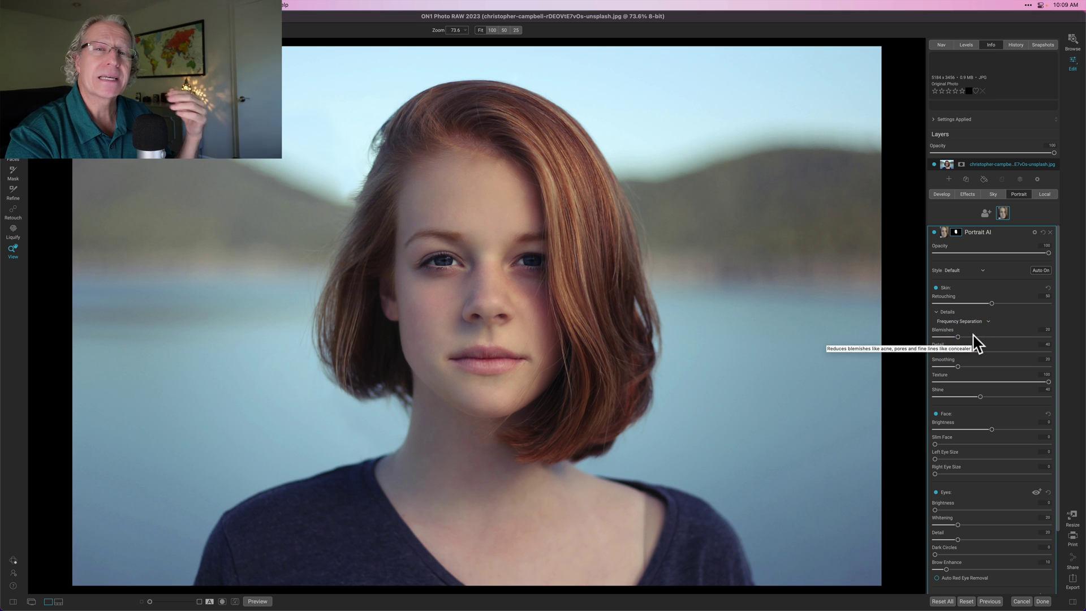
{"action": "left_click", "coordinate": [981, 351]}
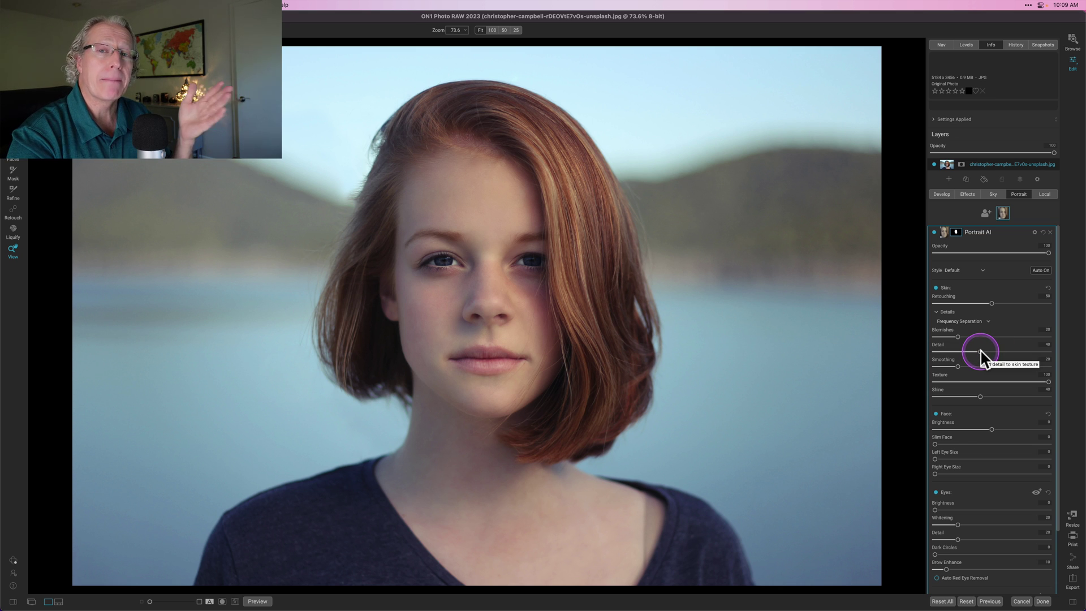
{"action": "left_click", "coordinate": [963, 366]}
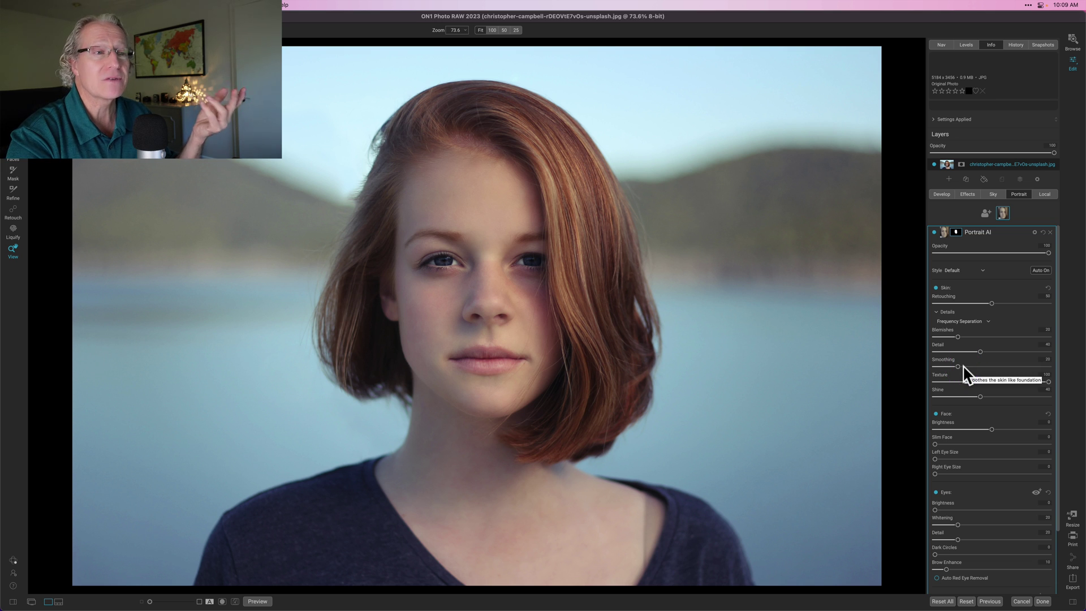
{"action": "left_click_drag", "start_coordinate": [1018, 383], "coordinate": [1048, 383]}
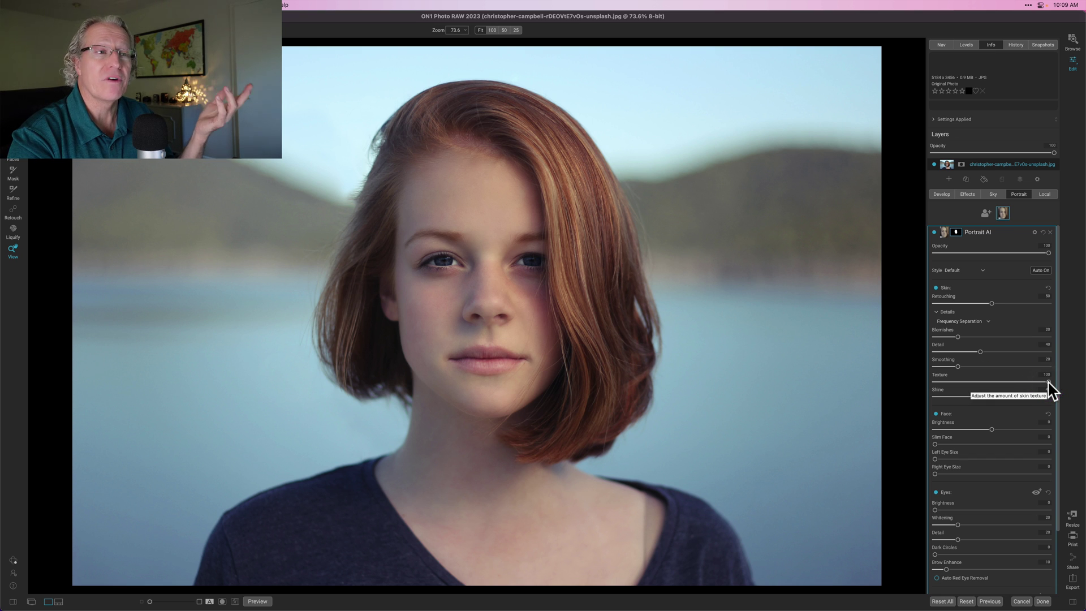
{"action": "left_click_drag", "start_coordinate": [953, 398], "coordinate": [917, 399]}
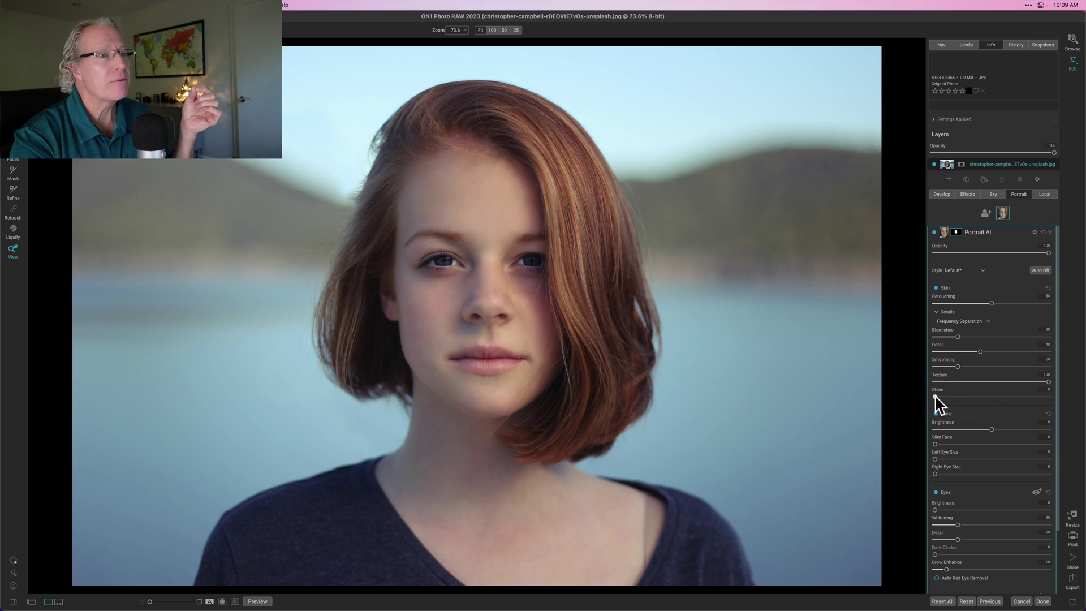
- Push skin Shine far right and collapse the Skin Details section
{"action": "left_click_drag", "start_coordinate": [936, 397], "coordinate": [1051, 396]}
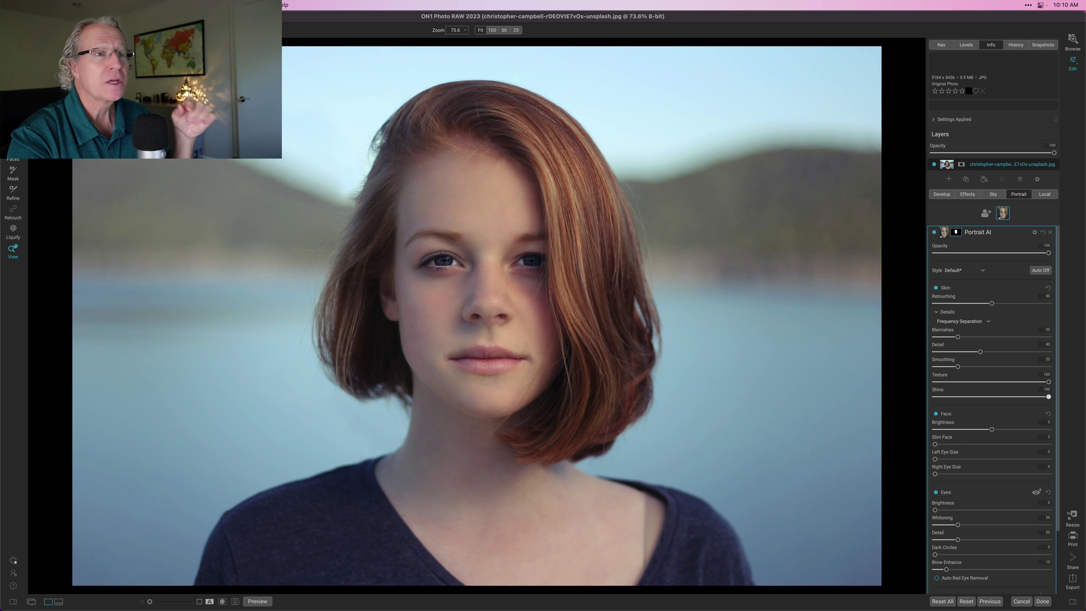
{"action": "left_click", "coordinate": [943, 312]}
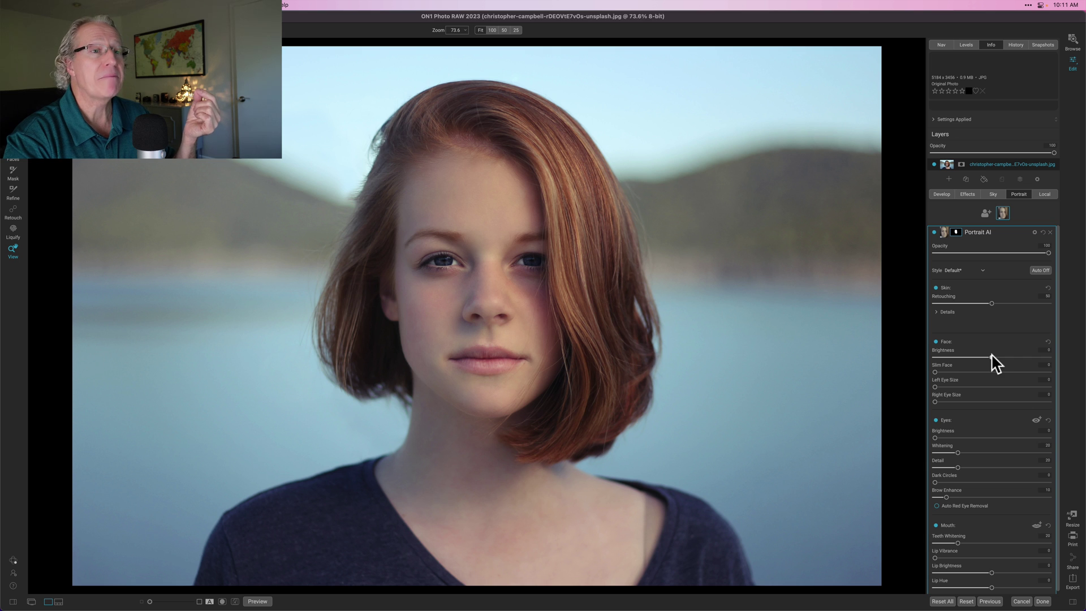
- Bring Face Brightness up from a strong darkening to about 5
{"action": "left_click_drag", "start_coordinate": [992, 357], "coordinate": [968, 354]}
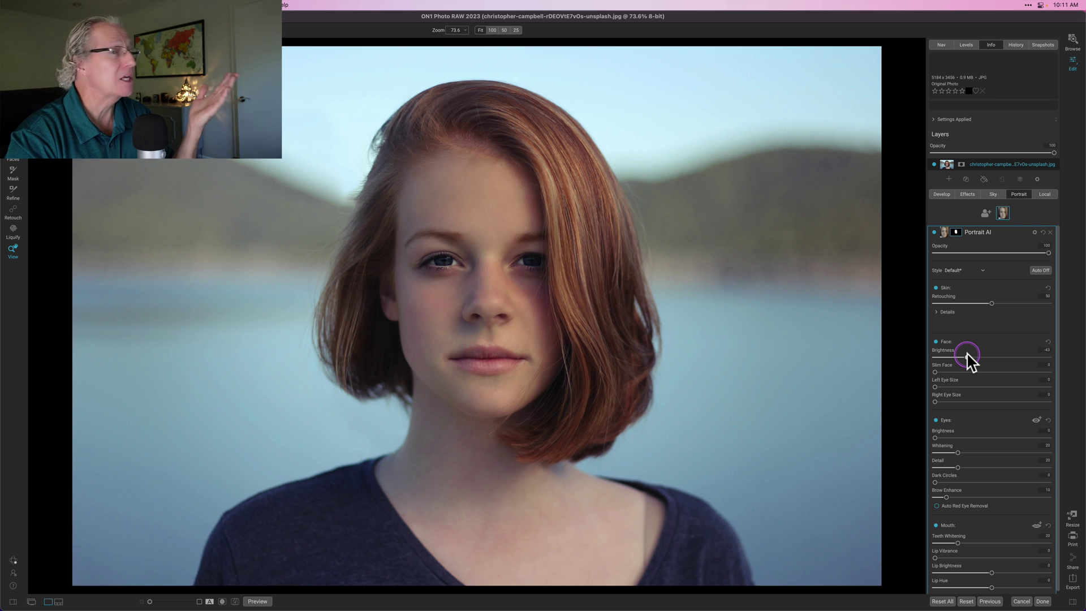
{"action": "left_click_drag", "start_coordinate": [968, 354], "coordinate": [995, 357]}
{"action": "left_click_drag", "start_coordinate": [936, 372], "coordinate": [854, 364]}
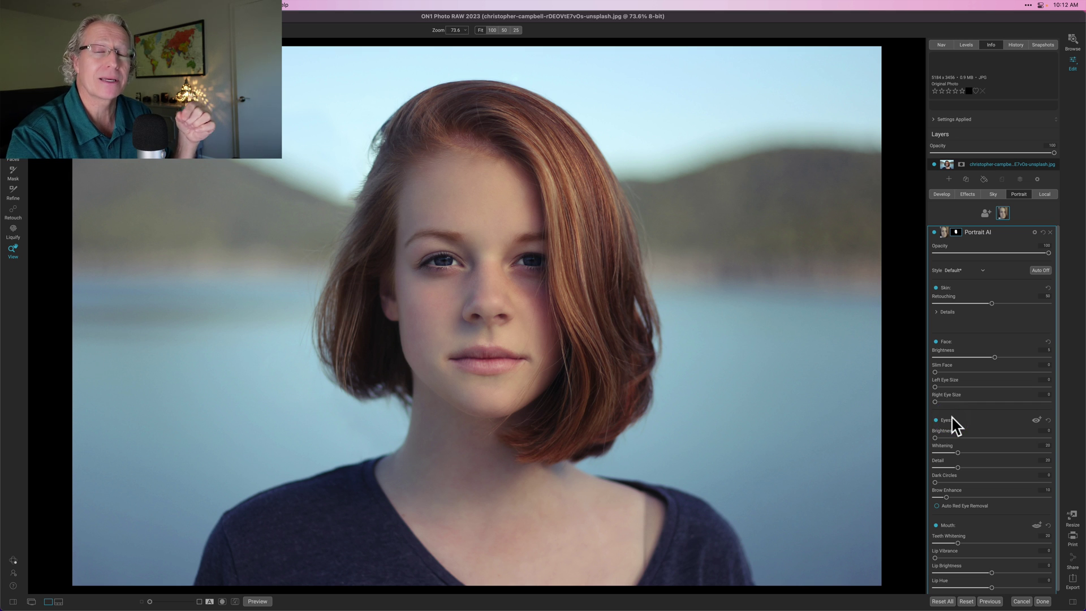
- Enlarge the eyes, settling Right Eye Size at 17
{"action": "left_click", "coordinate": [937, 390]}
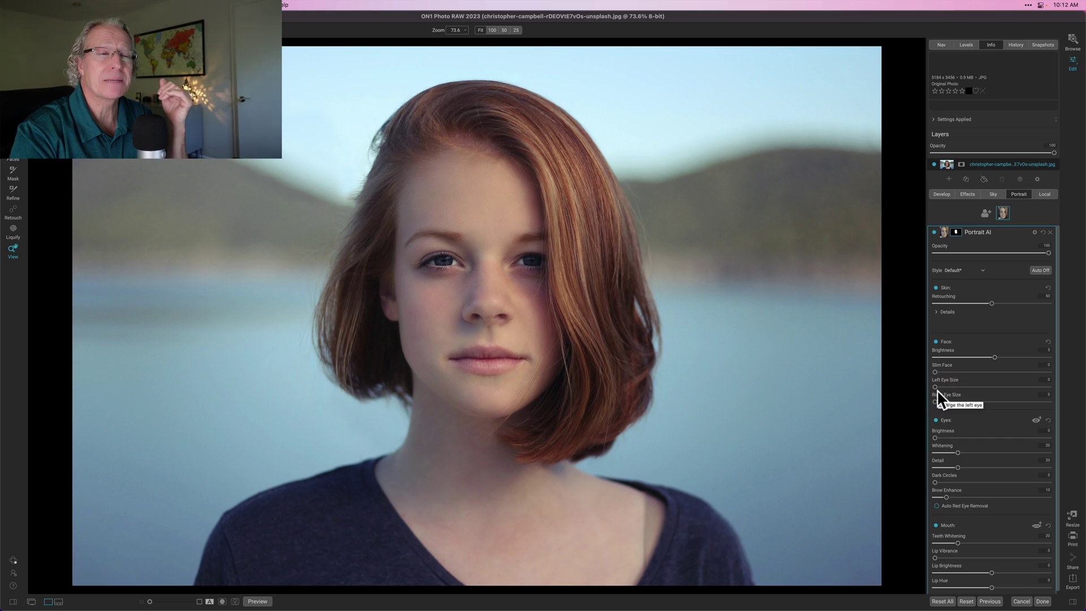
{"action": "left_click", "coordinate": [935, 388]}
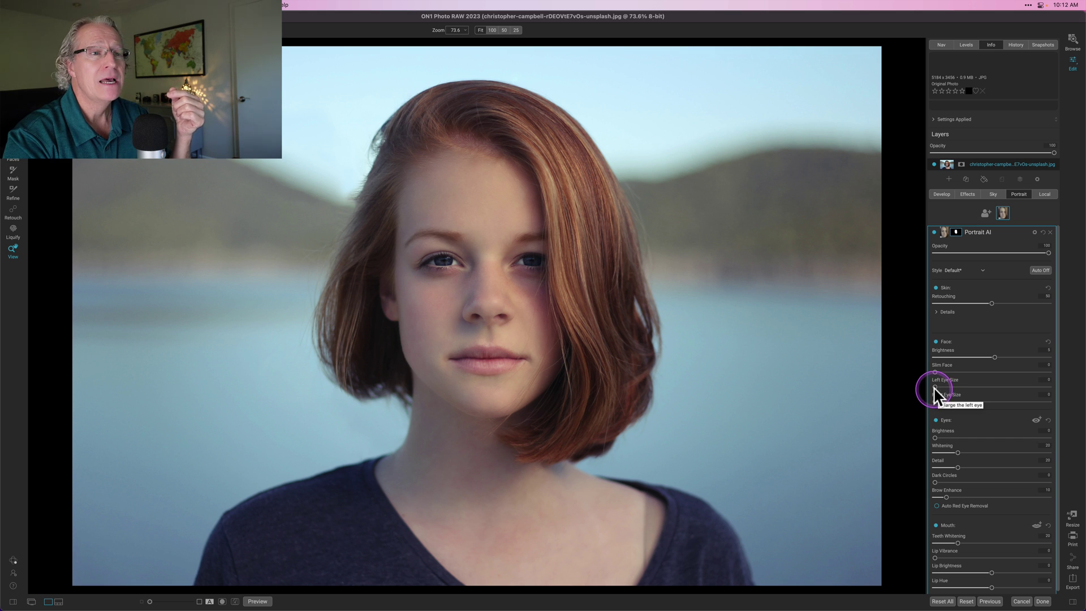
{"action": "left_click_drag", "start_coordinate": [935, 388], "coordinate": [869, 364]}
{"action": "left_click_drag", "start_coordinate": [935, 402], "coordinate": [935, 403]}
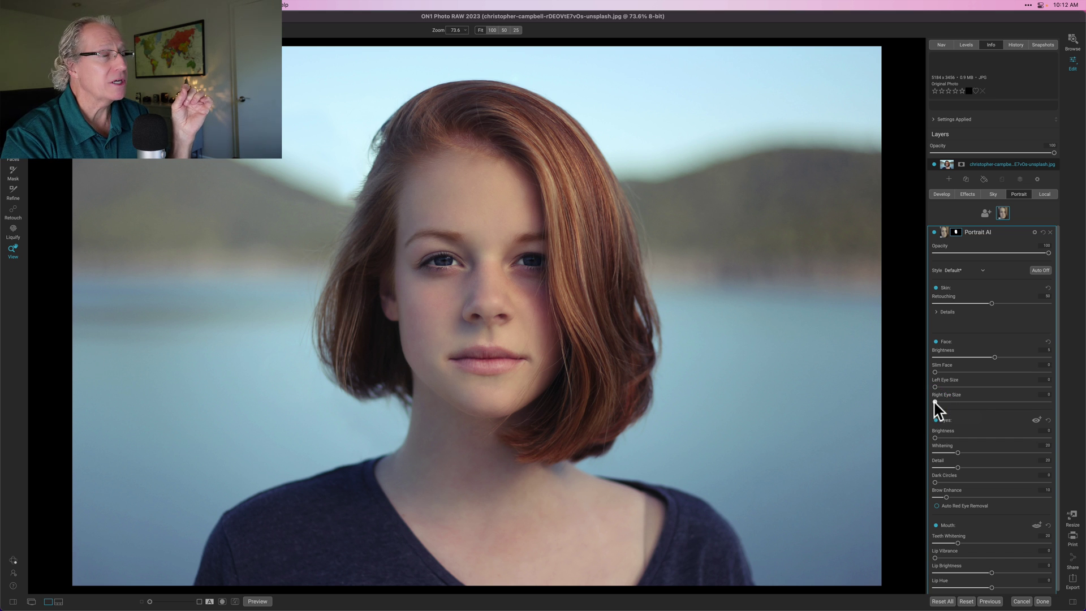
{"action": "left_click_drag", "start_coordinate": [935, 403], "coordinate": [942, 403]}
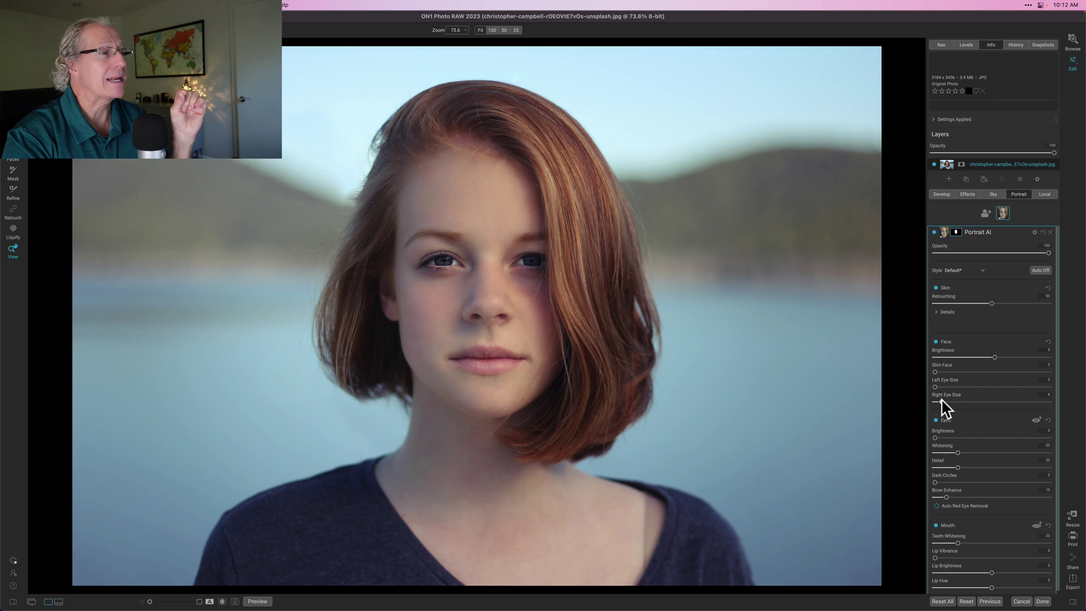
{"action": "mouse_move", "coordinate": [942, 403]}
{"action": "left_mouse_down"}
{"action": "mouse_move", "coordinate": [1059, 396]}
{"action": "mouse_move", "coordinate": [928, 405]}
{"action": "mouse_move", "coordinate": [956, 408]}
{"action": "left_mouse_up"}
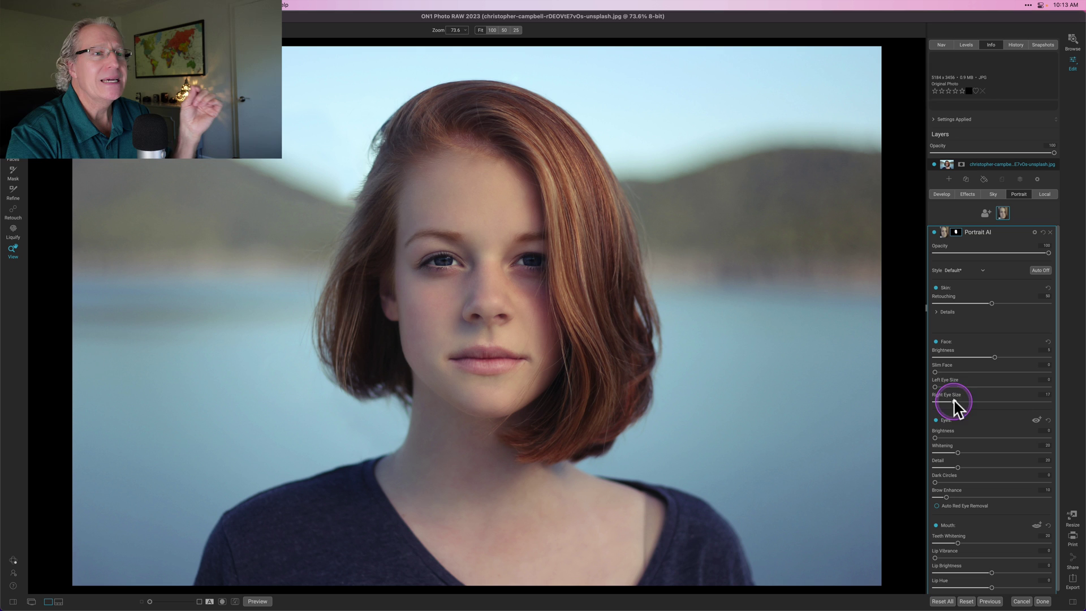
{"action": "left_click", "coordinate": [936, 343]}
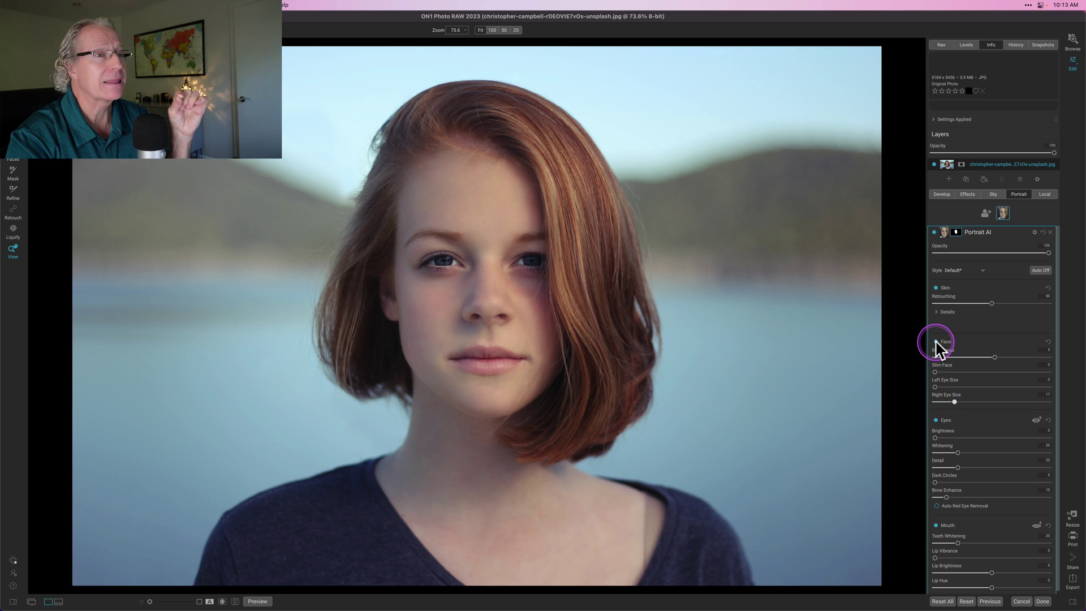
- Toggle Face adjustments off and on to compare, then set face Brightness to 2 and back to 7
{"action": "left_click", "coordinate": [936, 342]}
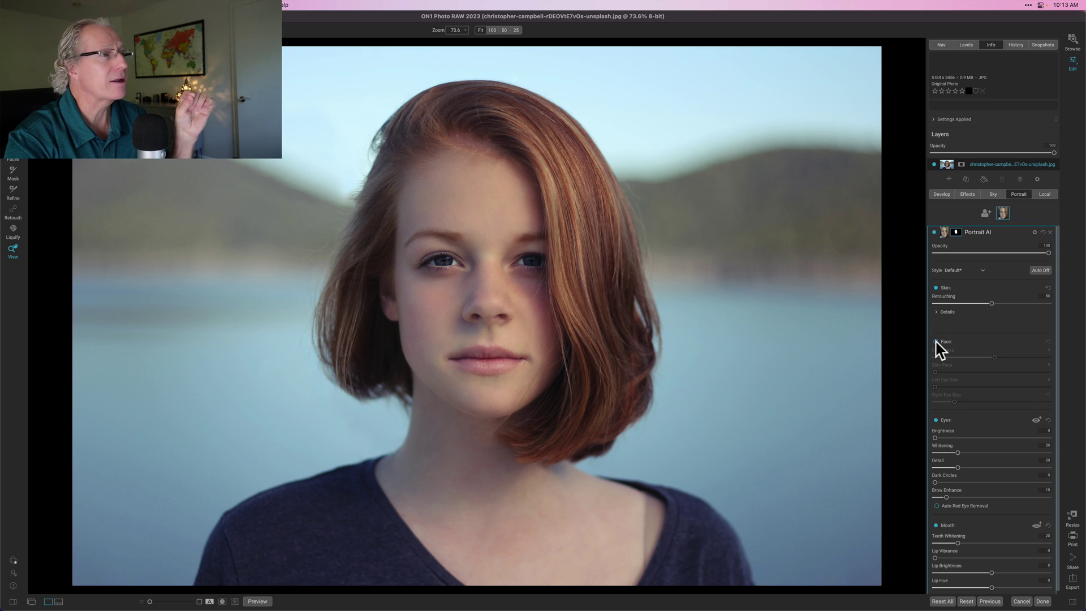
{"action": "left_click", "coordinate": [936, 341]}
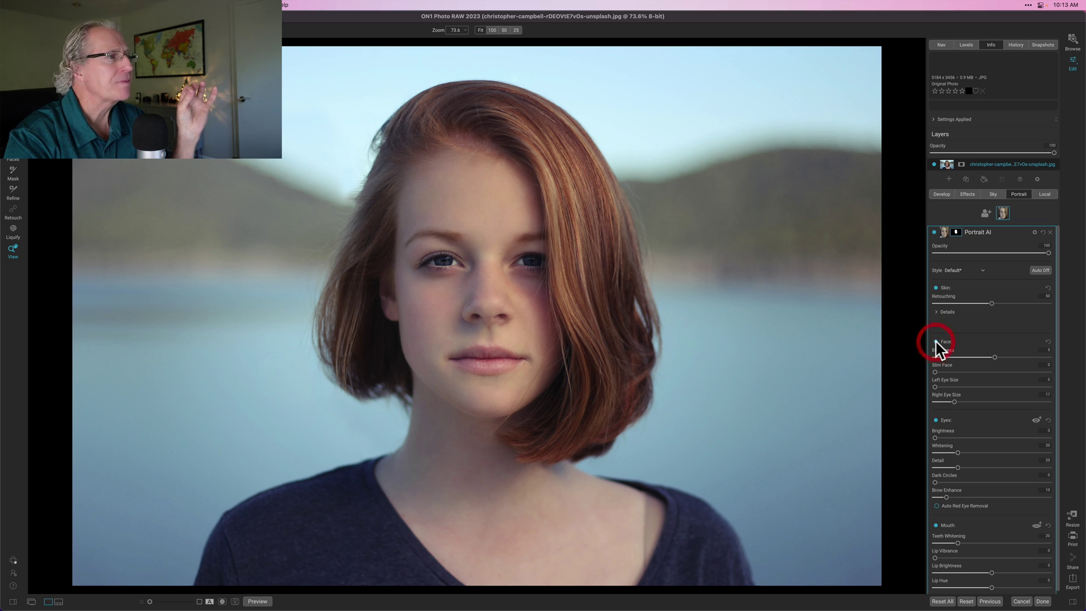
{"action": "left_click", "coordinate": [1051, 351]}
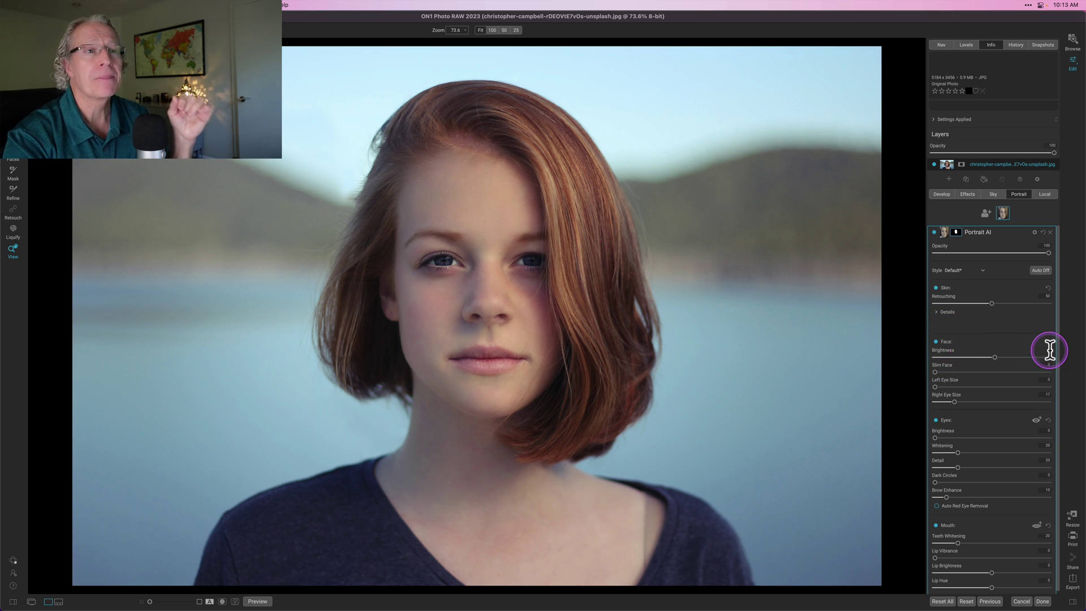
{"action": "type", "text": "2"}
{"action": "key", "text": "Return"}
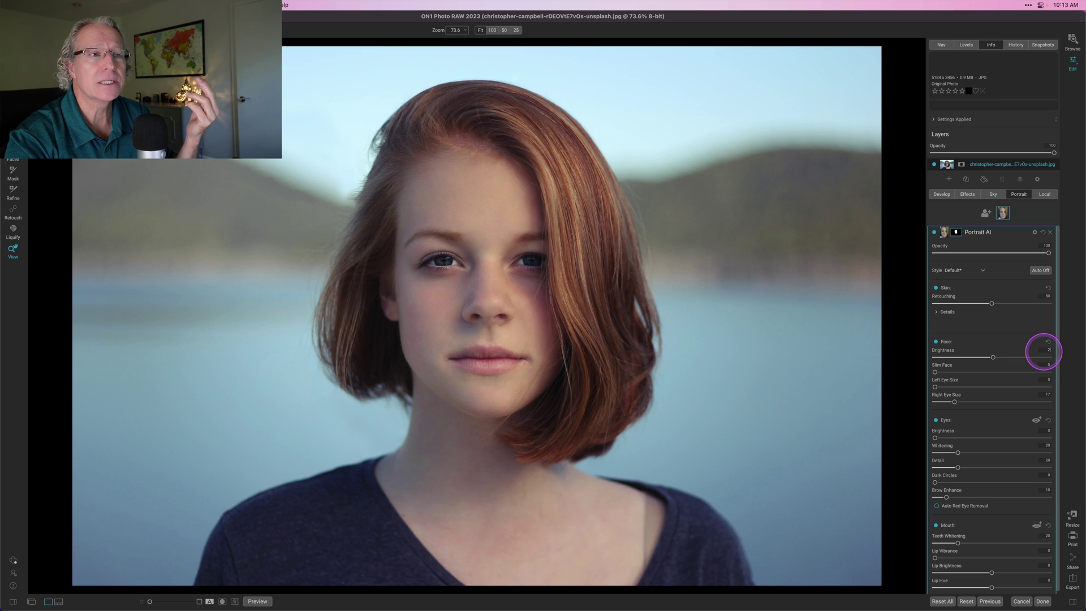
{"action": "left_click", "coordinate": [1048, 342]}
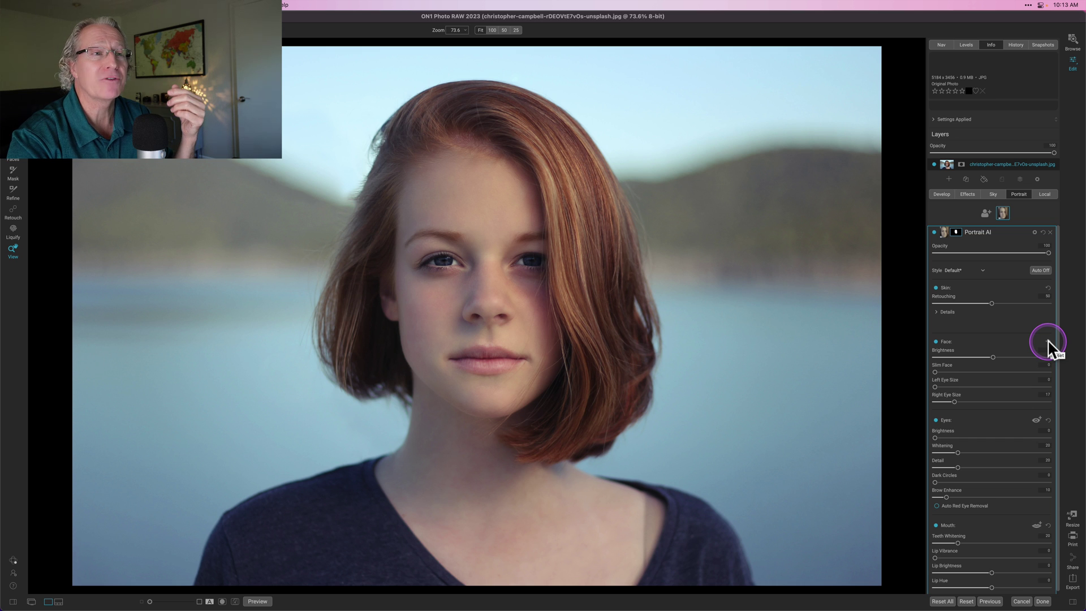
{"action": "left_click", "coordinate": [1048, 343]}
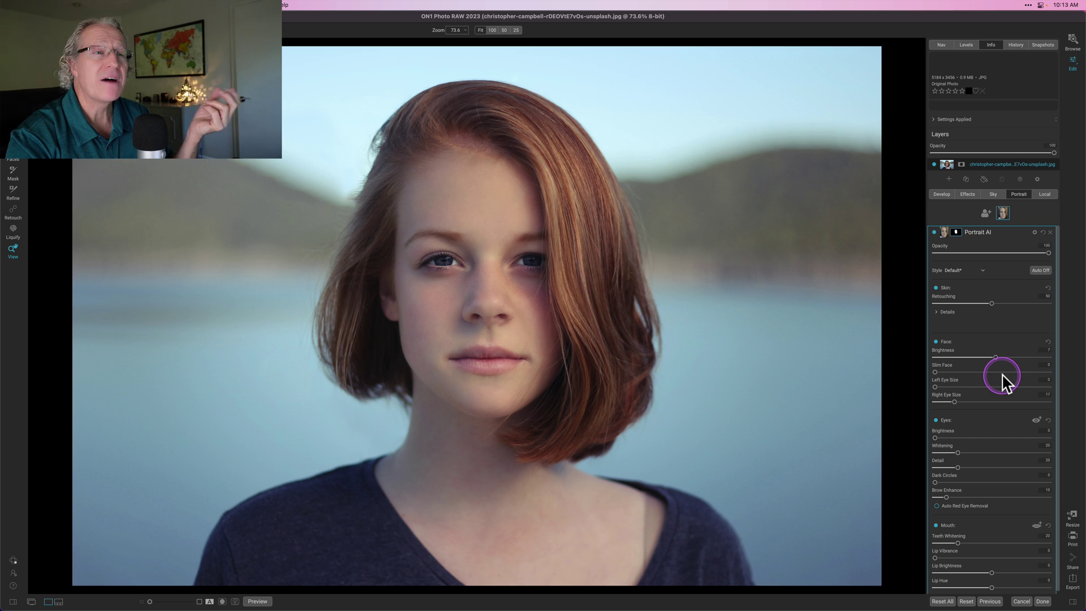
{"action": "scroll", "coordinate": [983, 452], "scroll_direction": "down", "scroll_amount": 1}
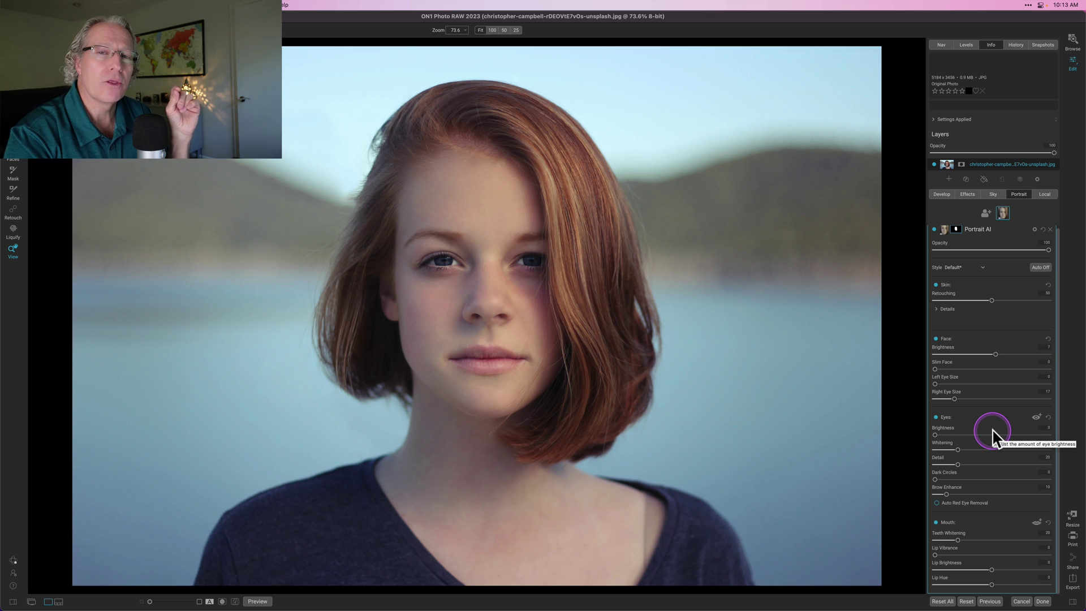
- Show the eye outlines and reposition the left eye outline to fit the eye
{"action": "left_click", "coordinate": [1037, 420]}
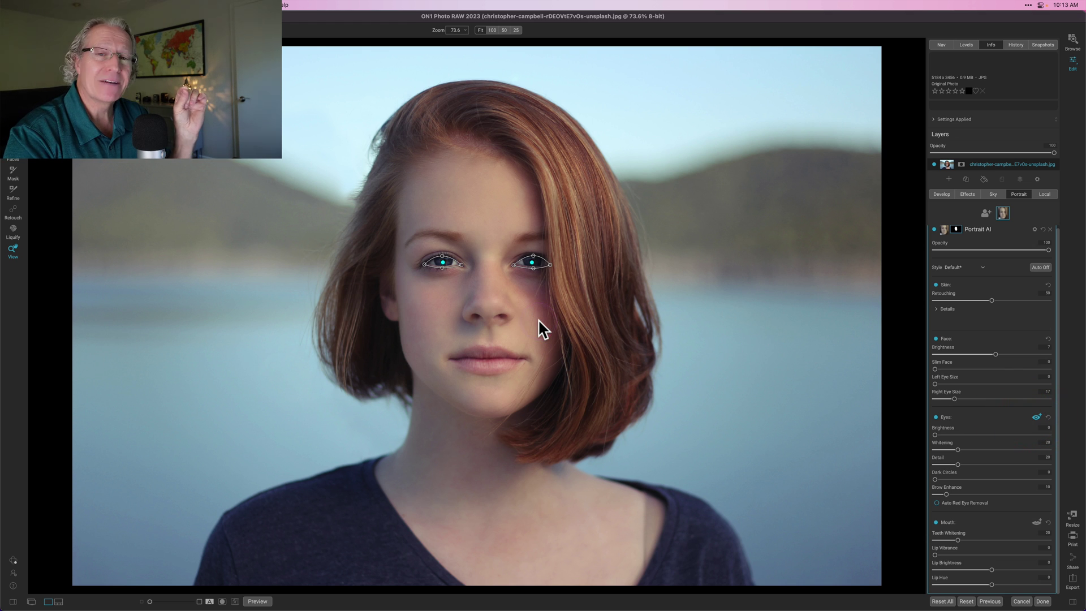
{"action": "left_click", "coordinate": [453, 262]}
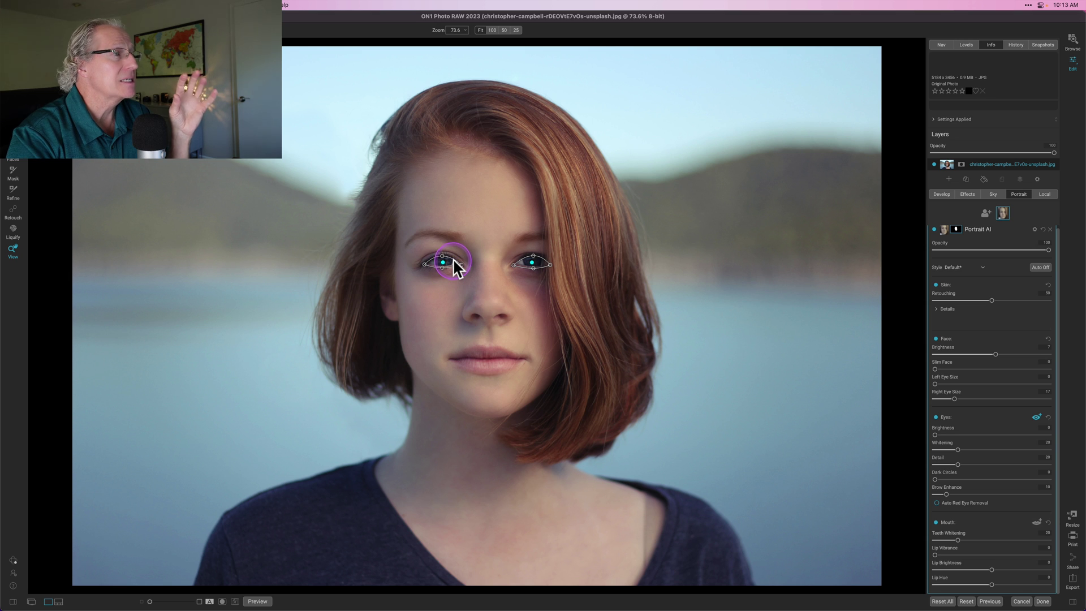
{"action": "left_click", "coordinate": [438, 260]}
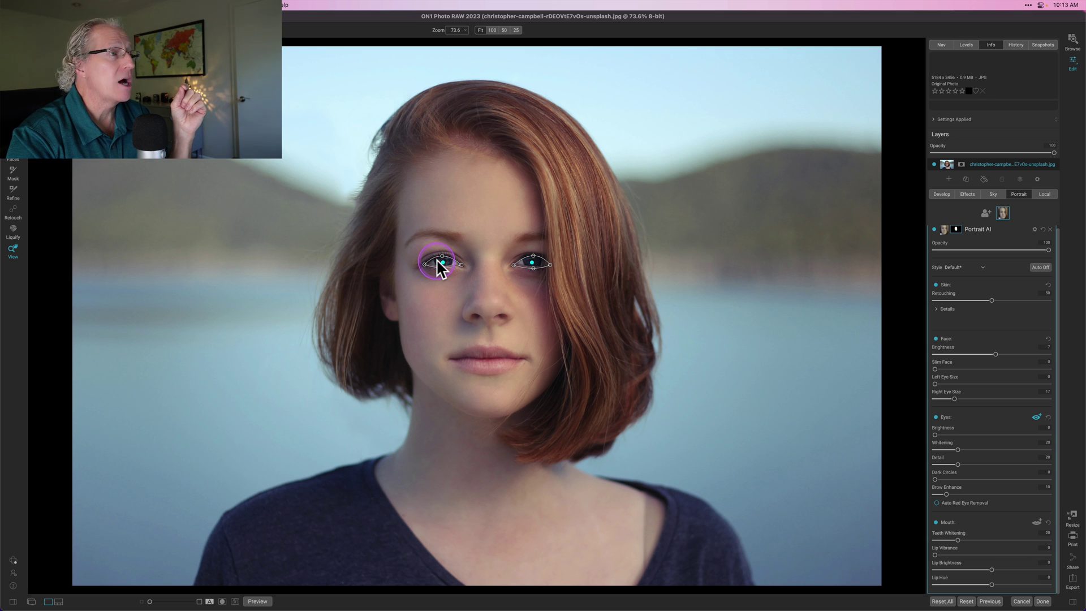
{"action": "left_click", "coordinate": [443, 262]}
{"action": "mouse_move", "coordinate": [443, 263]}
{"action": "left_mouse_down"}
{"action": "mouse_move", "coordinate": [439, 277]}
{"action": "mouse_move", "coordinate": [414, 243]}
{"action": "mouse_move", "coordinate": [433, 240]}
{"action": "mouse_move", "coordinate": [445, 260]}
{"action": "left_mouse_up"}
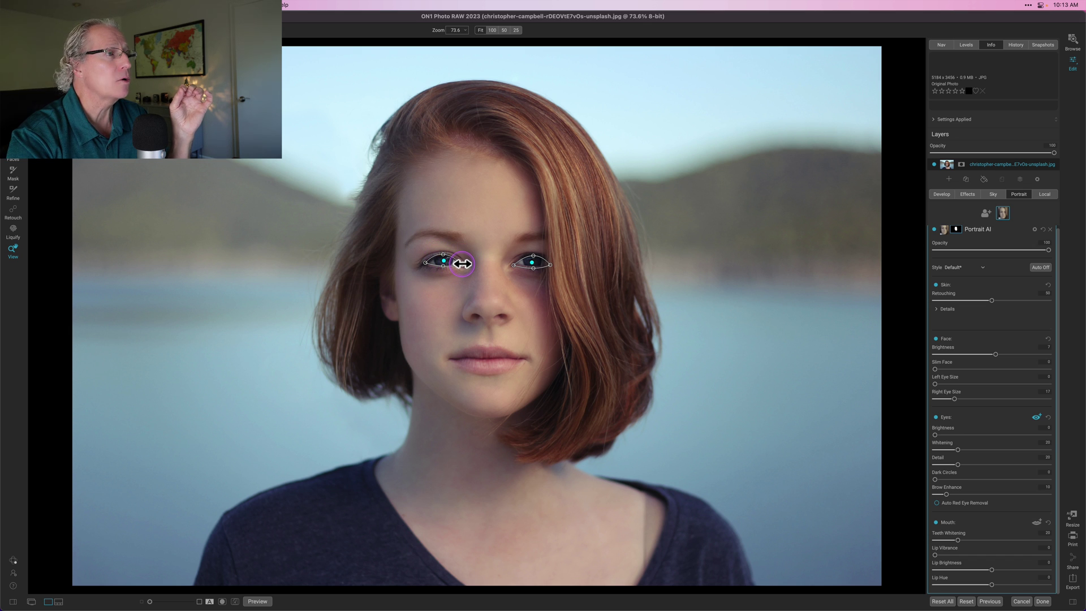
{"action": "left_click", "coordinate": [425, 262]}
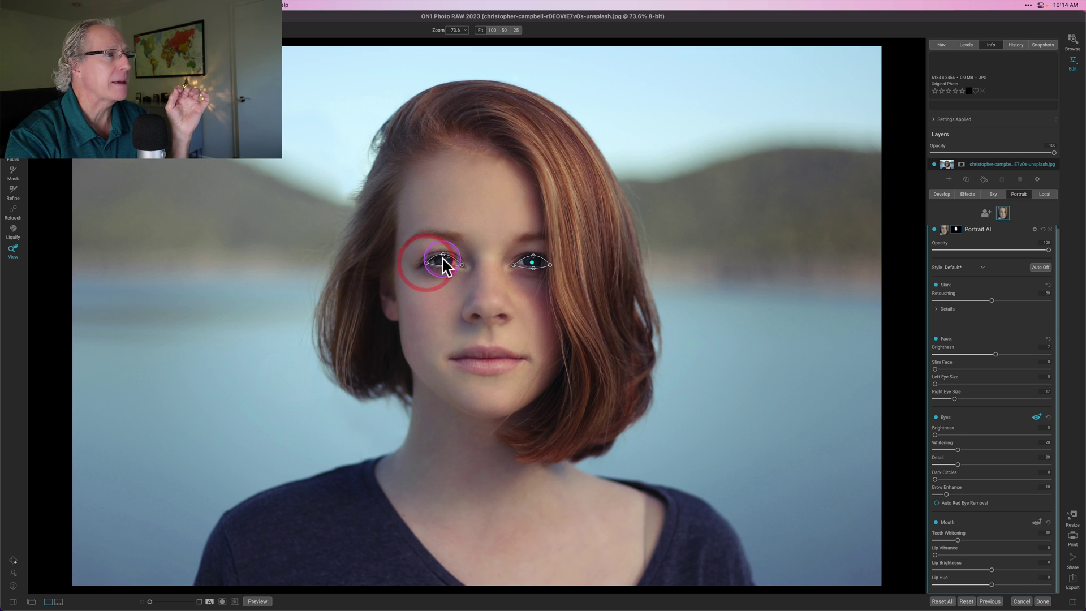
{"action": "left_click", "coordinate": [443, 254]}
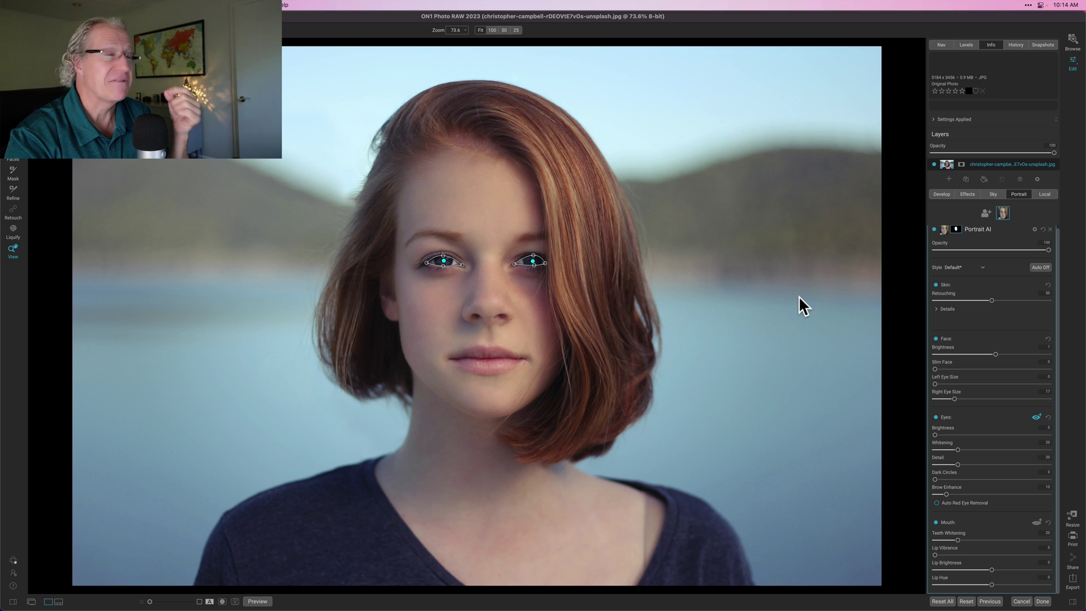
- Hide the eye outlines and raise eye Brightness, Whitening and Detail
{"action": "left_click", "coordinate": [958, 325]}
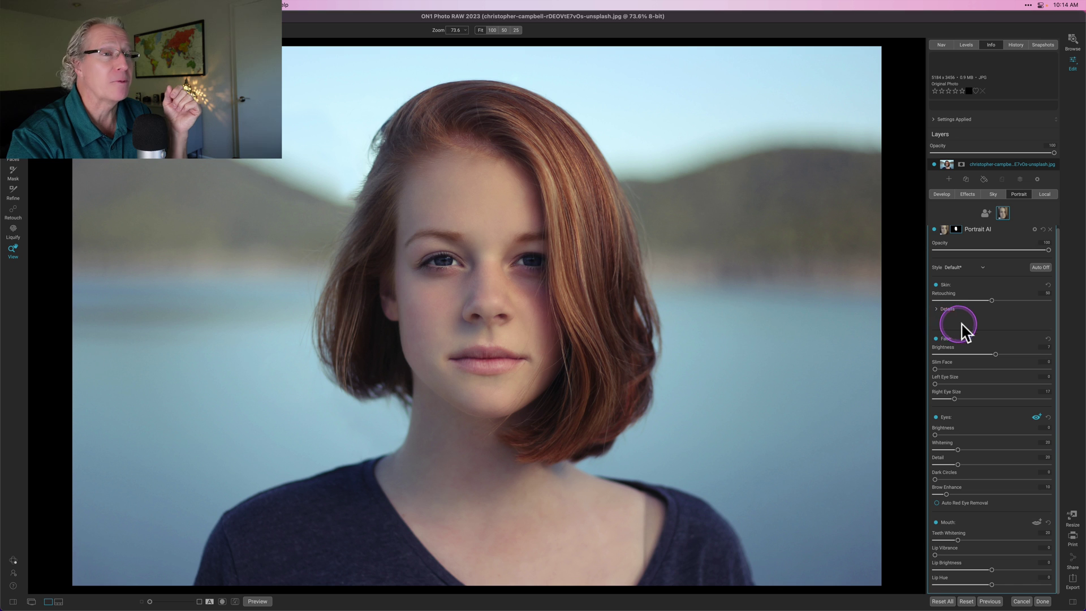
{"action": "left_click", "coordinate": [946, 423]}
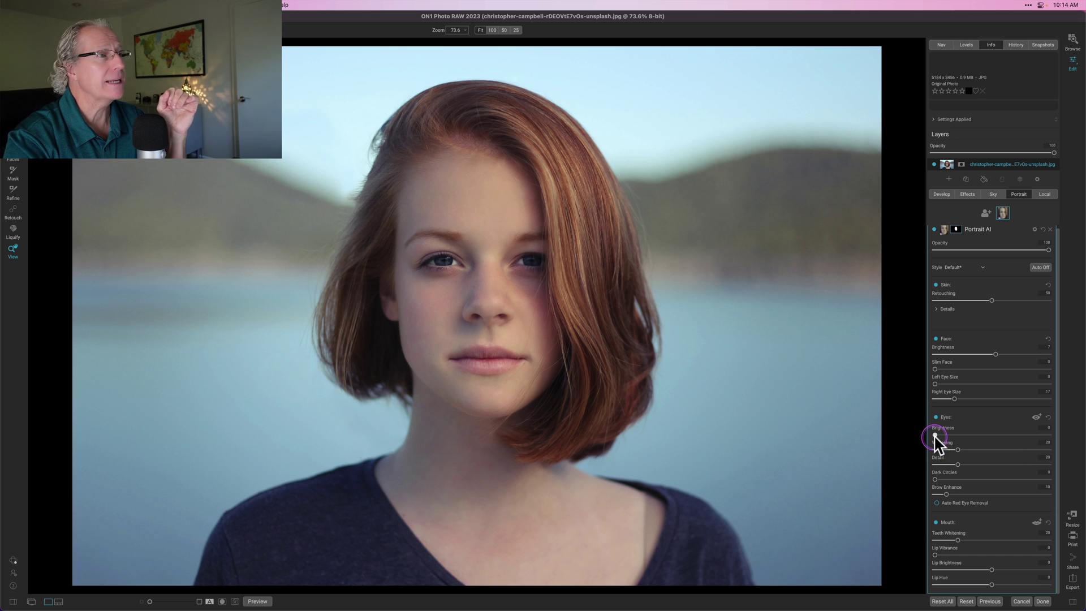
{"action": "left_click_drag", "start_coordinate": [935, 435], "coordinate": [952, 442]}
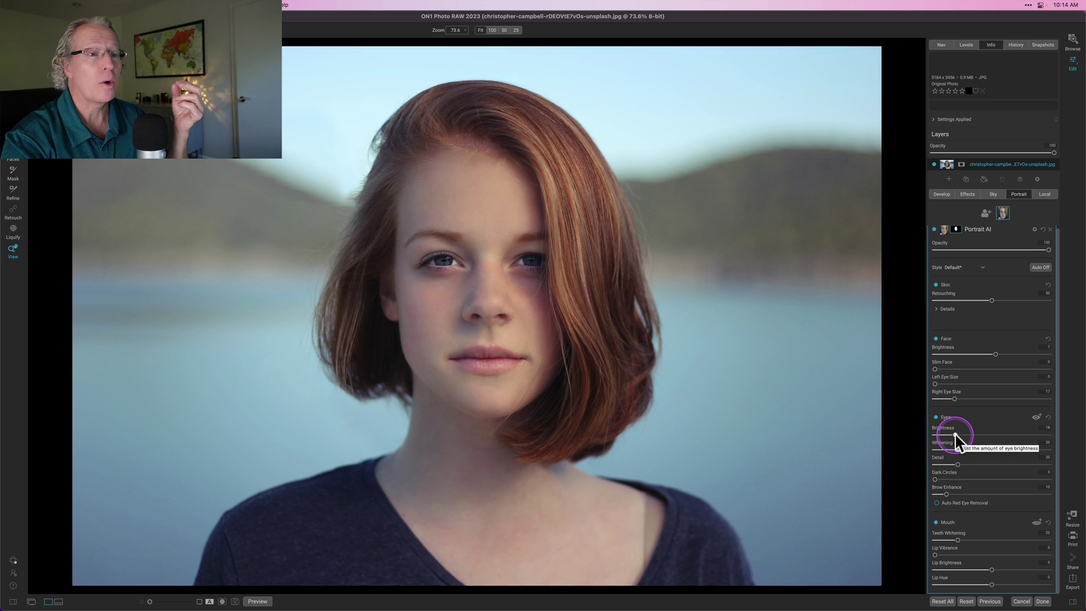
{"action": "left_click_drag", "start_coordinate": [959, 449], "coordinate": [1045, 446]}
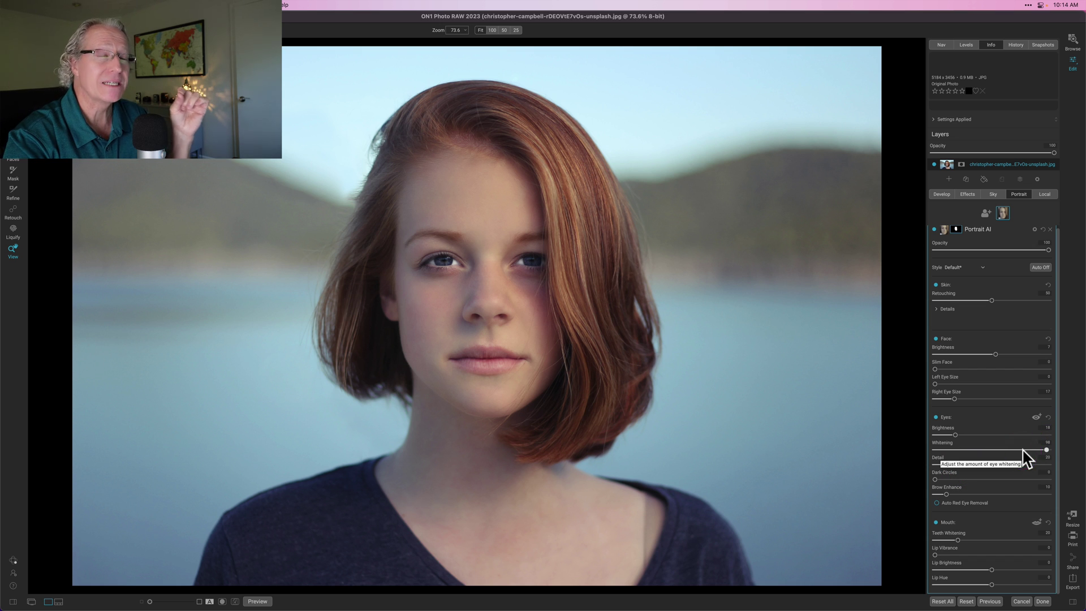
{"action": "left_click_drag", "start_coordinate": [957, 464], "coordinate": [1004, 465]}
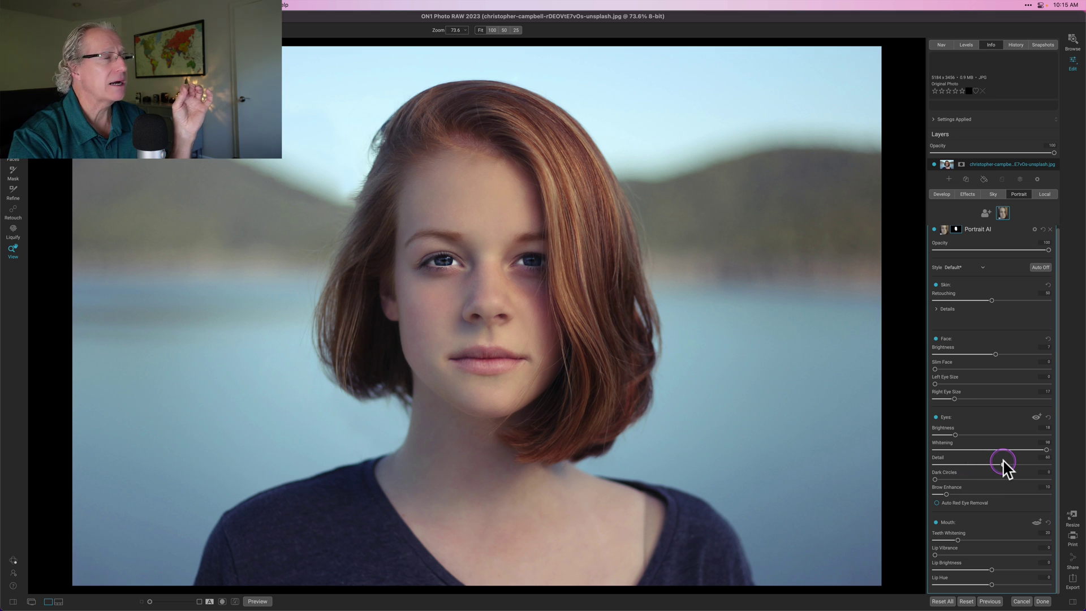
{"action": "left_click_drag", "start_coordinate": [1004, 465], "coordinate": [1009, 464]}
- Reduce dark circles, enhance the brows, and toggle Eyes off and on to compare
{"action": "left_click_drag", "start_coordinate": [936, 479], "coordinate": [1048, 484]}
{"action": "mouse_move", "coordinate": [938, 485]}
{"action": "left_mouse_down"}
{"action": "mouse_move", "coordinate": [916, 488]}
{"action": "mouse_move", "coordinate": [958, 488]}
{"action": "left_mouse_up"}
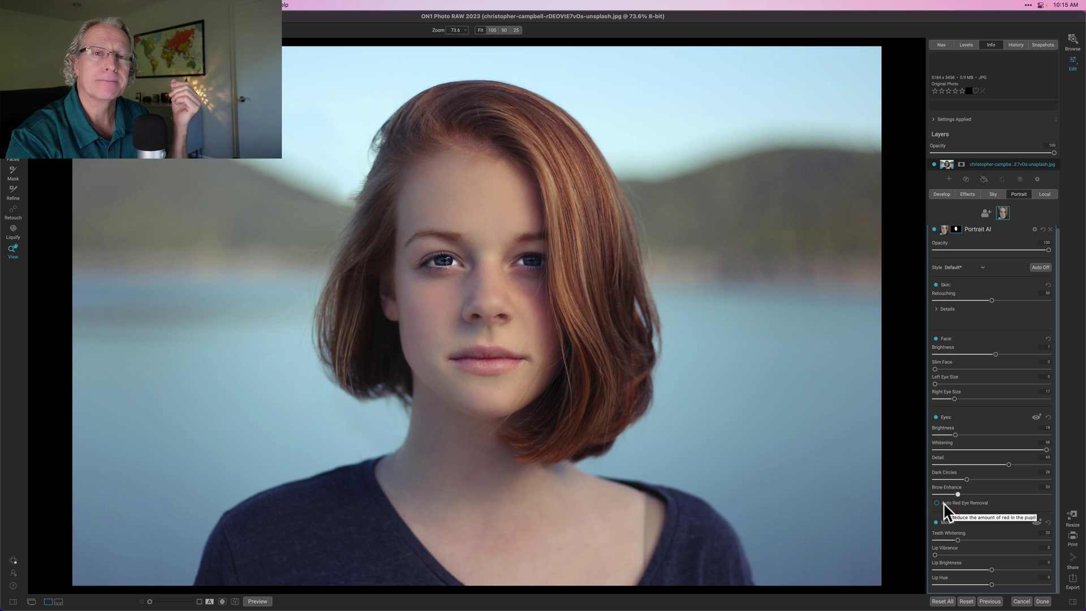
{"action": "left_click", "coordinate": [936, 418]}
{"action": "left_click", "coordinate": [936, 417]}
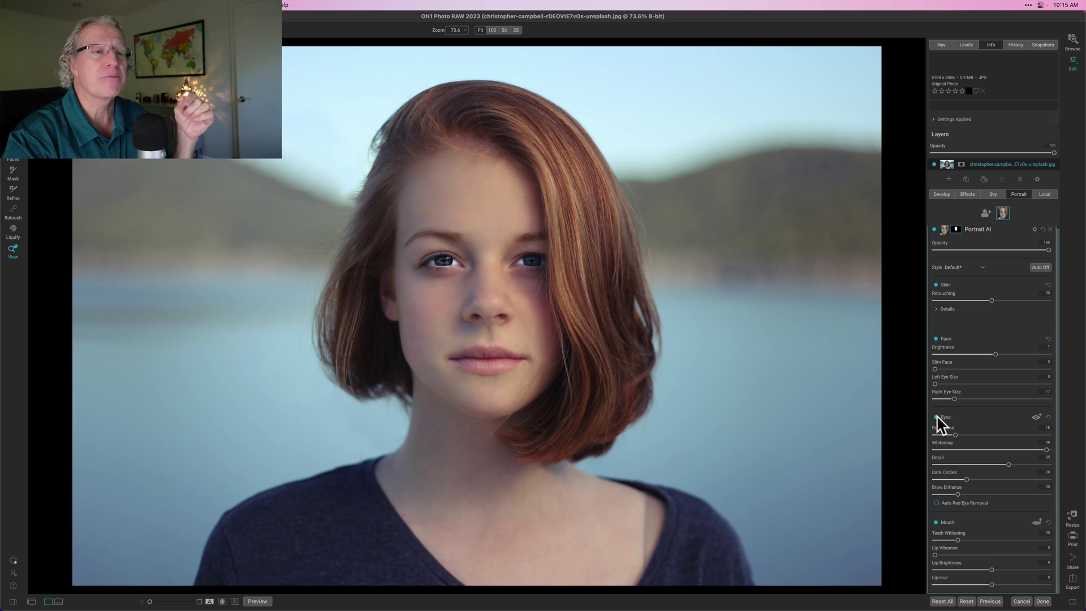
{"action": "left_click_drag", "start_coordinate": [987, 497], "coordinate": [979, 566]}
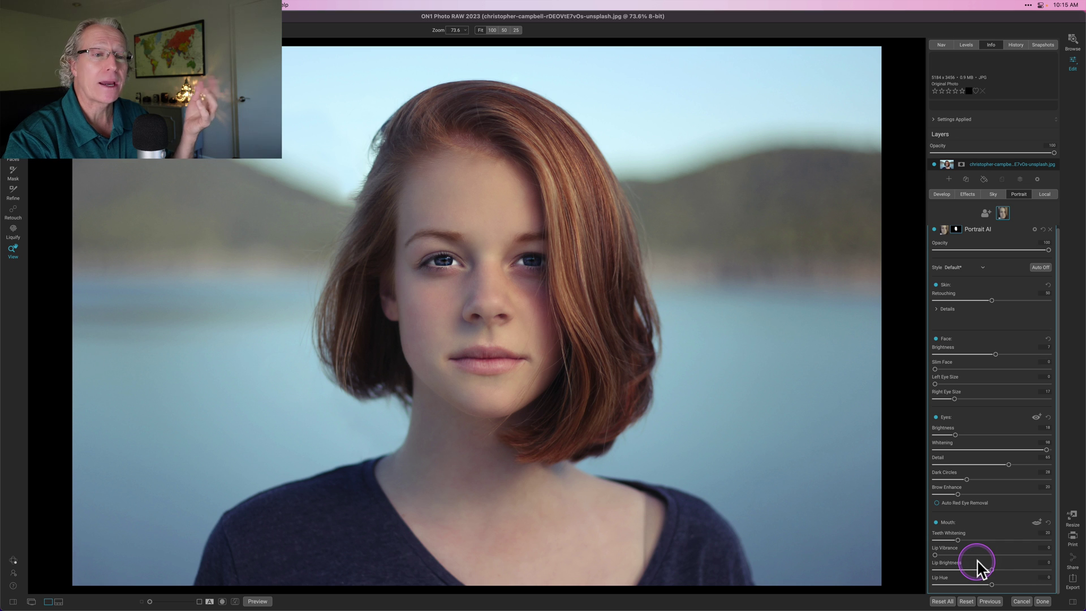
- Reveal the detected lip outline on the face and reshape it to fit the lips
{"action": "left_click", "coordinate": [1038, 522]}
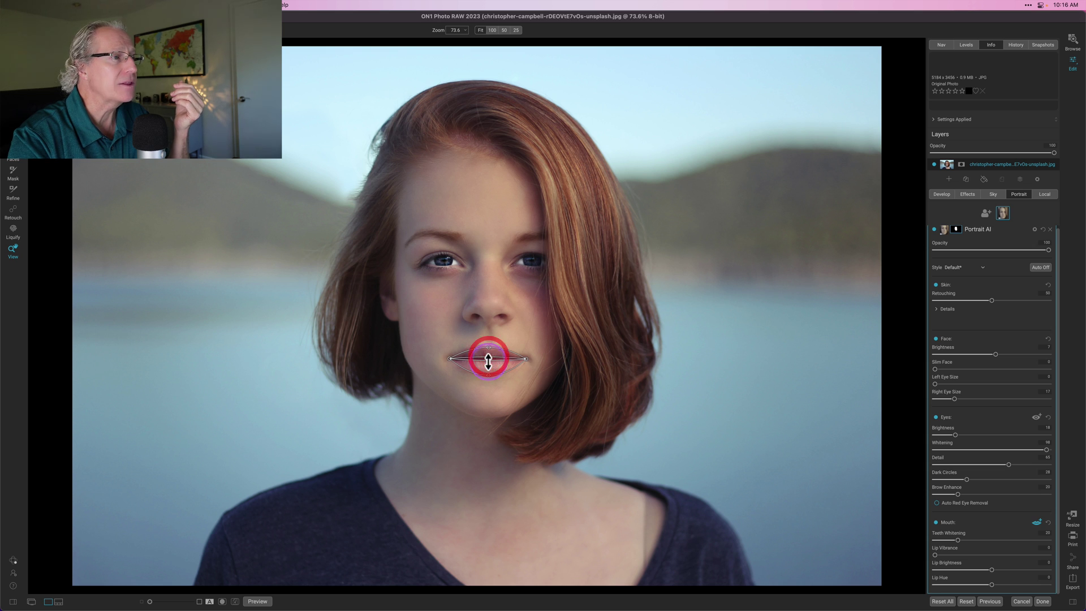
{"action": "left_click_drag", "start_coordinate": [492, 359], "coordinate": [488, 376]}
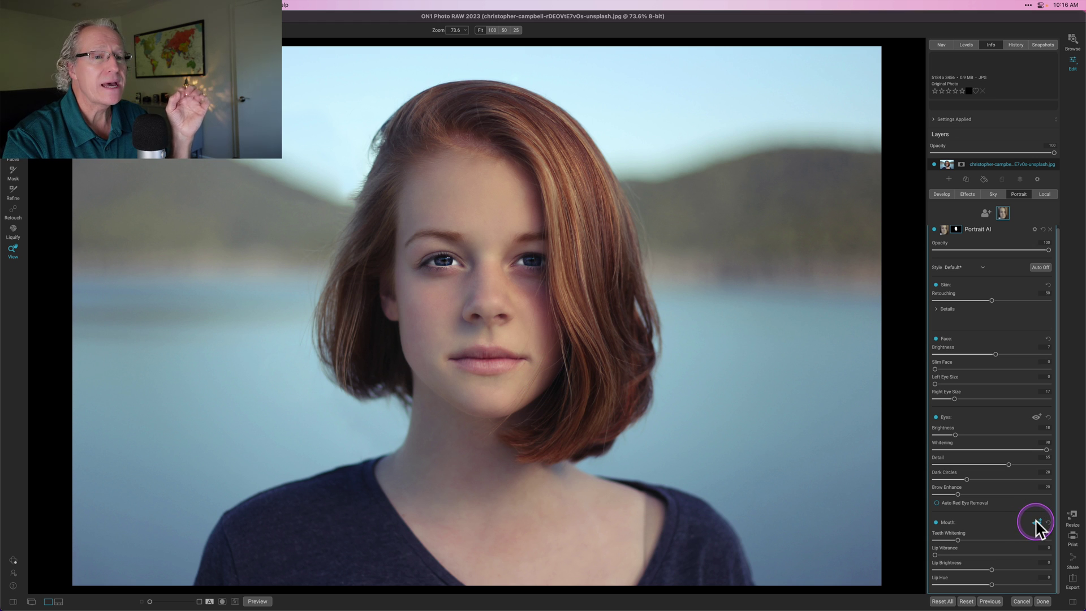
- Raise Teeth Whitening slightly, shift Lip Hue, then switch the Mouth corrections off
{"action": "mouse_move", "coordinate": [958, 541]}
{"action": "left_mouse_down"}
{"action": "mouse_move", "coordinate": [991, 555]}
{"action": "mouse_move", "coordinate": [1018, 540]}
{"action": "mouse_move", "coordinate": [1035, 573]}
{"action": "mouse_move", "coordinate": [936, 565]}
{"action": "mouse_move", "coordinate": [979, 569]}
{"action": "mouse_move", "coordinate": [910, 586]}
{"action": "left_mouse_up"}
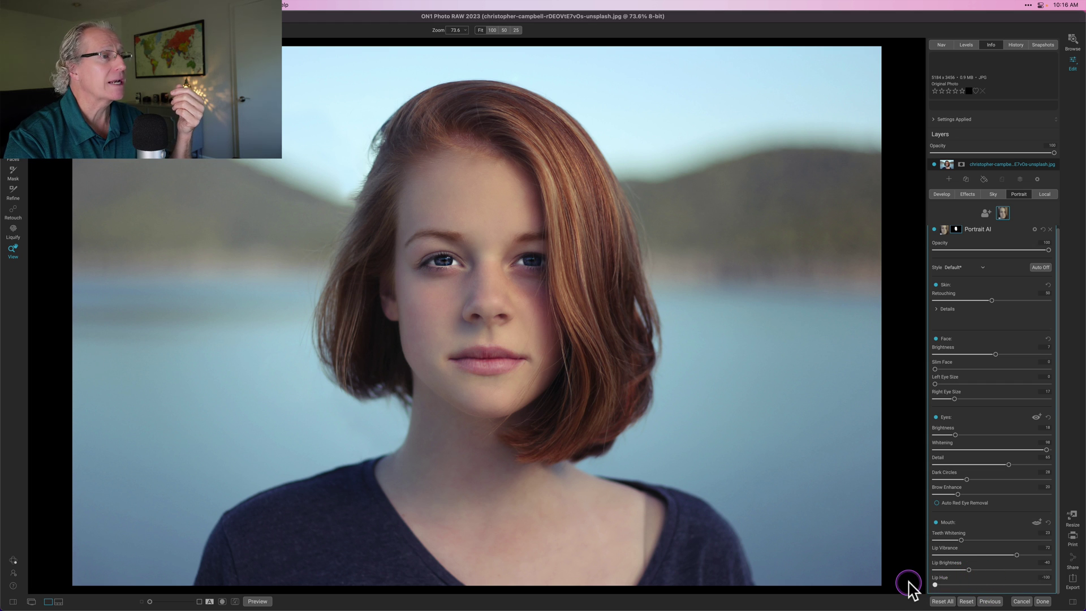
{"action": "mouse_move", "coordinate": [995, 566]}
{"action": "left_mouse_down"}
{"action": "mouse_move", "coordinate": [1030, 568]}
{"action": "mouse_move", "coordinate": [985, 572]}
{"action": "left_mouse_up"}
{"action": "left_click", "coordinate": [936, 523]}
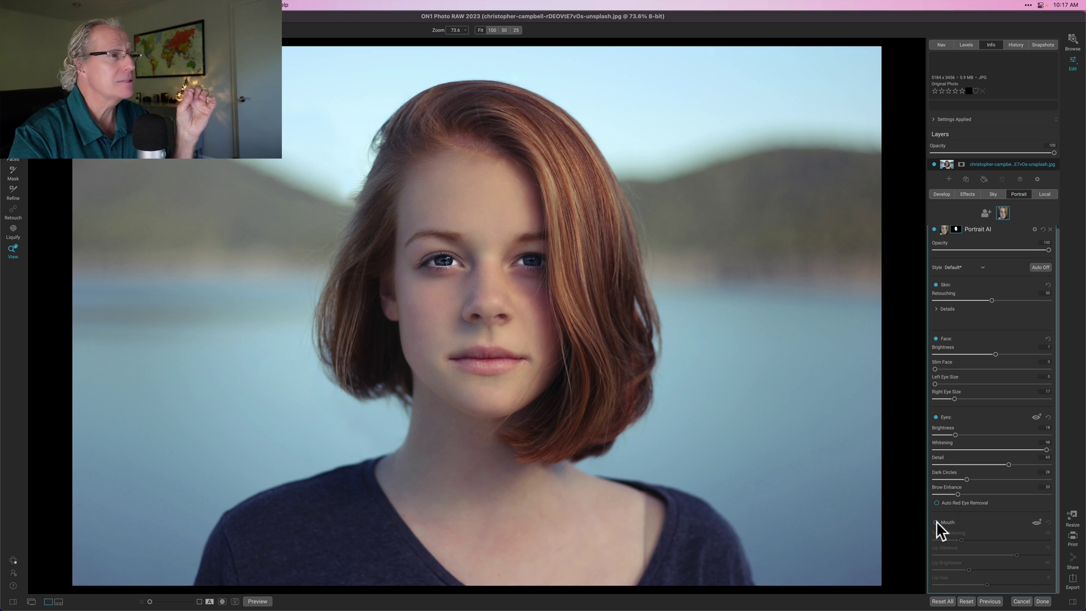
- Re-enable the Mouth corrections and compare the edited portrait against the original using the backslash preview toggle
{"action": "left_click", "coordinate": [937, 522]}
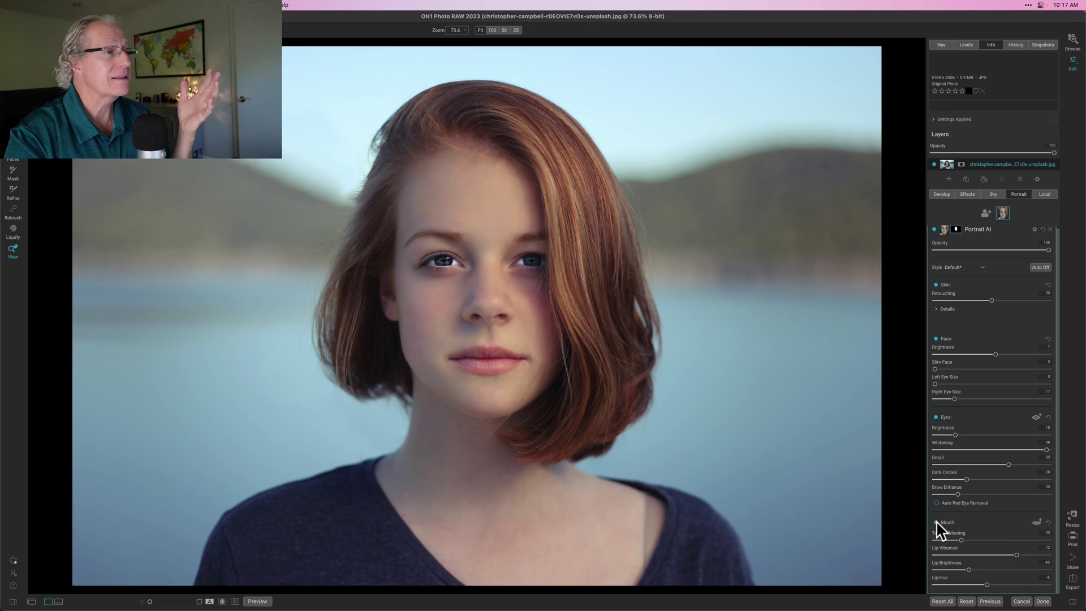
{"action": "mouse_move", "coordinate": [949, 414]}
{"action": "left_mouse_down"}
{"action": "mouse_move", "coordinate": [951, 402]}
{"action": "mouse_move", "coordinate": [907, 396]}
{"action": "left_mouse_up"}
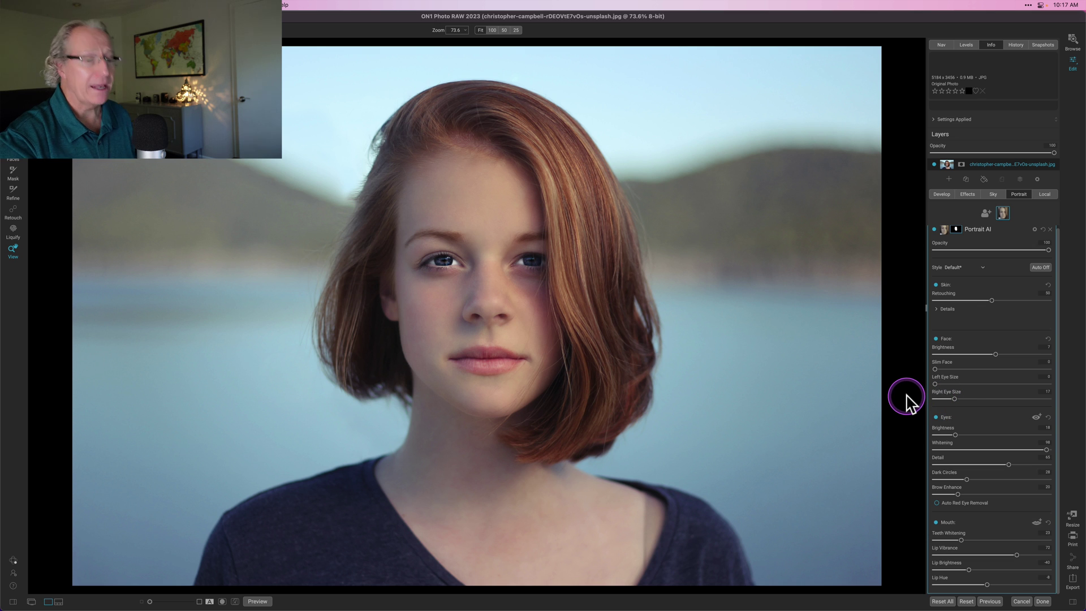
{"action": "key", "text": "backslash"}
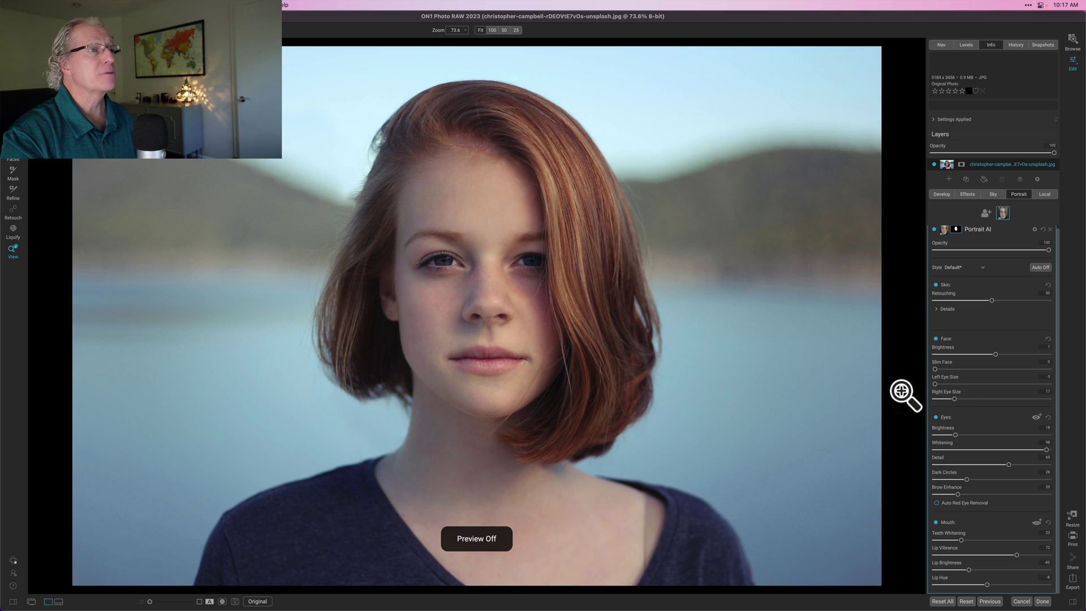
{"action": "key", "text": "backslash"}
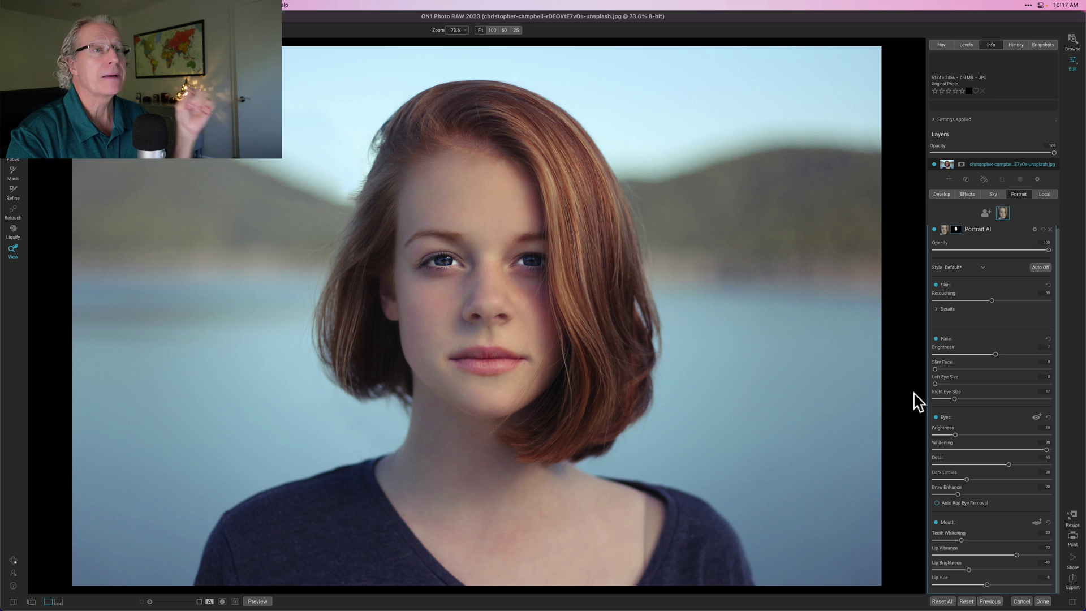
{"action": "left_click_drag", "start_coordinate": [965, 390], "coordinate": [1051, 257]}
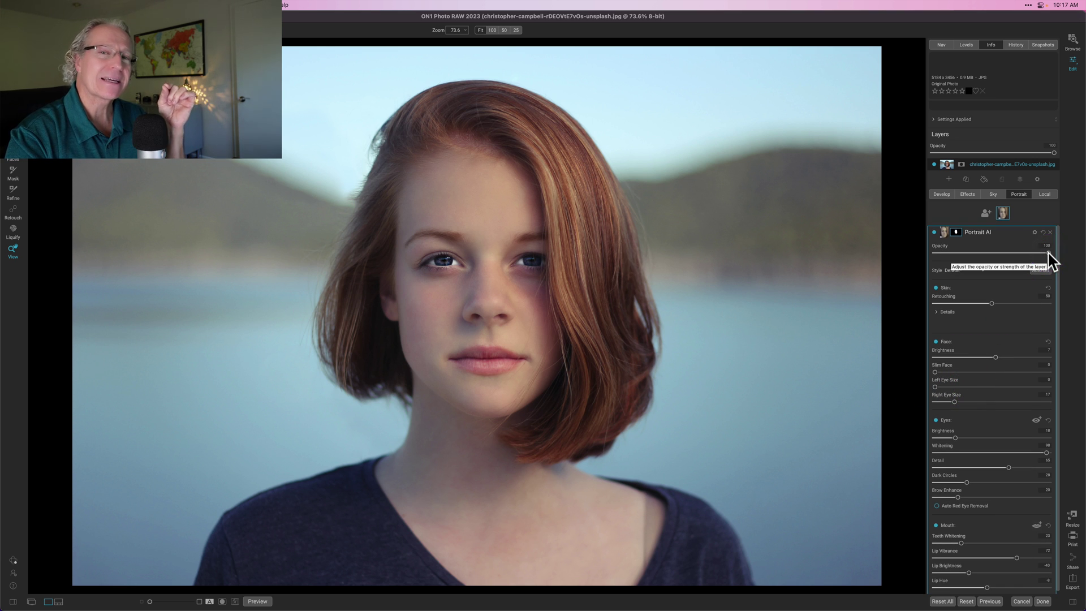
- Lower Portrait AI opacity from 100 to 40, toggling the layer off and on to compare
{"action": "left_click", "coordinate": [1037, 459]}
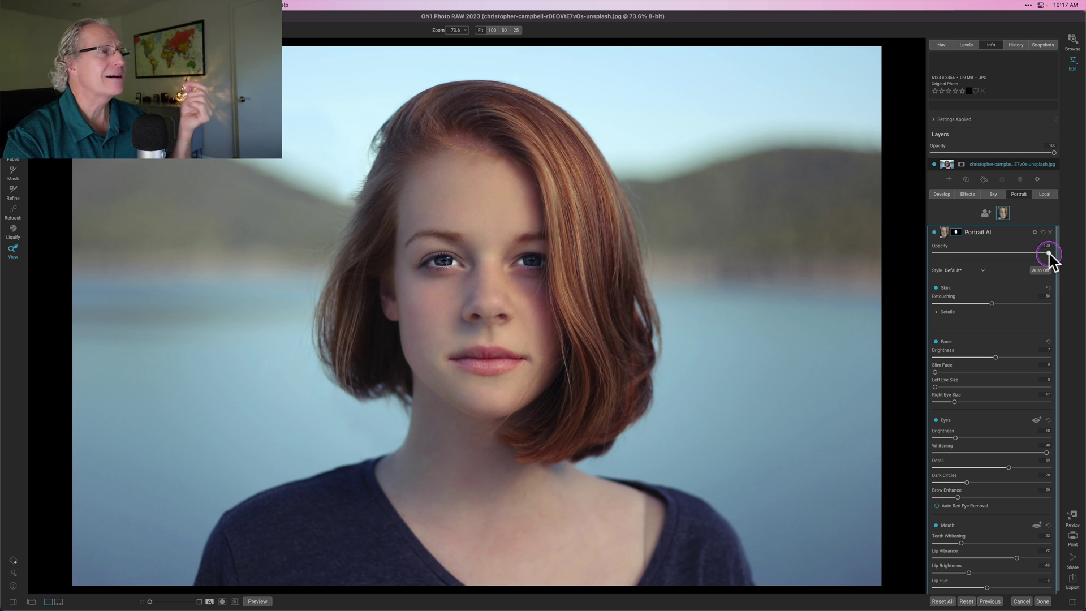
{"action": "left_click_drag", "start_coordinate": [1048, 252], "coordinate": [982, 249]}
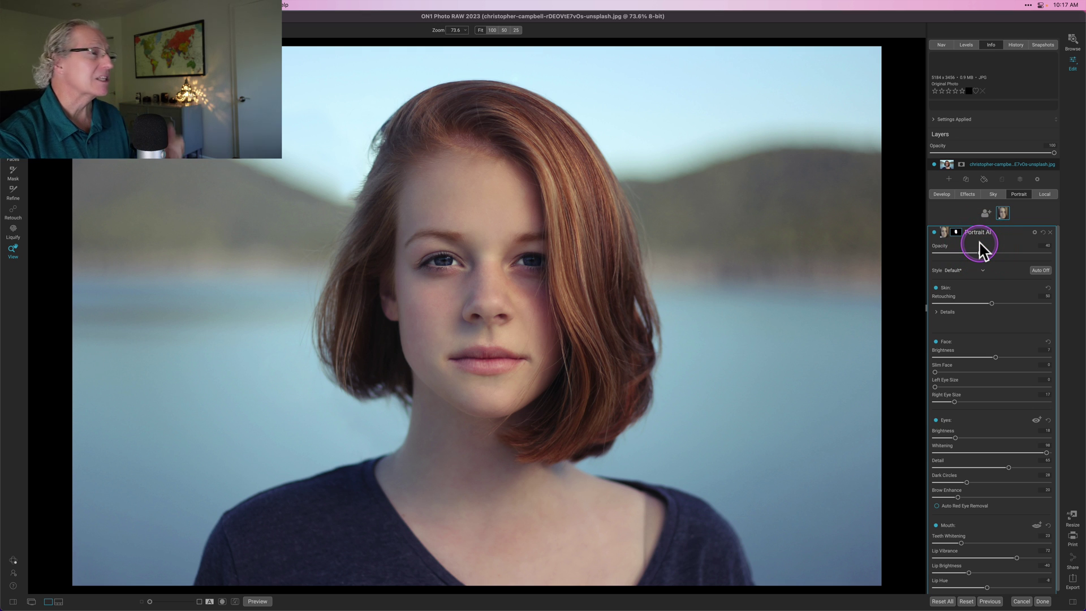
{"action": "left_click", "coordinate": [934, 232]}
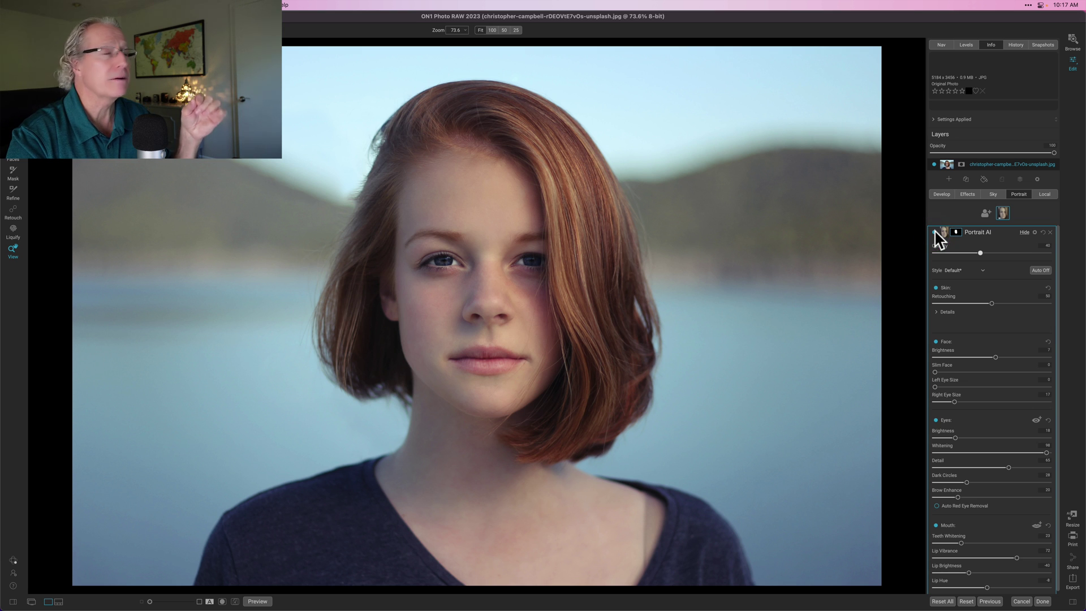
{"action": "left_click", "coordinate": [935, 232]}
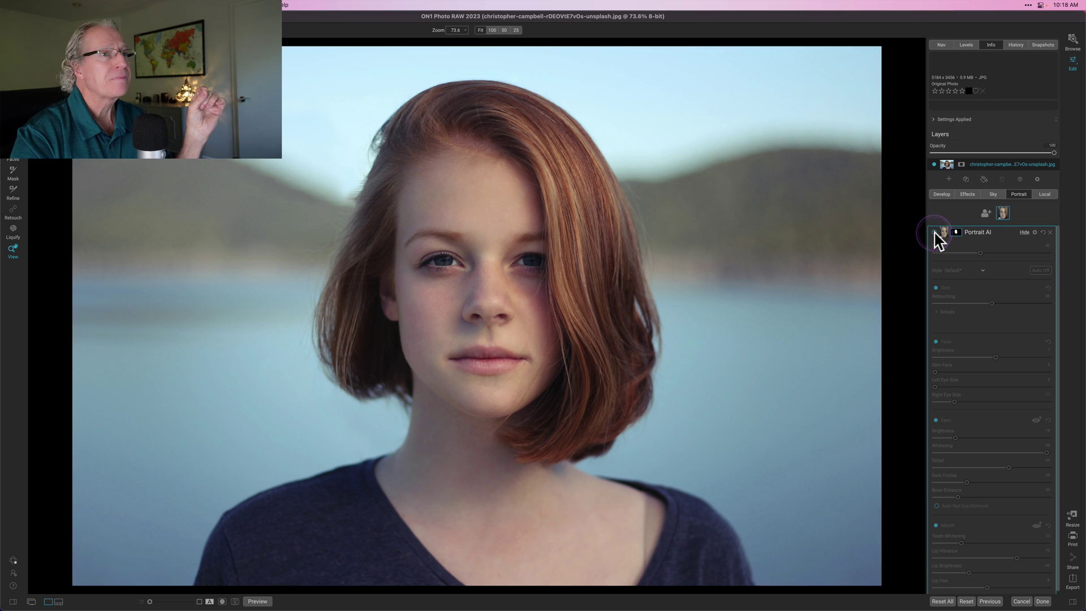
{"action": "left_click", "coordinate": [934, 232]}
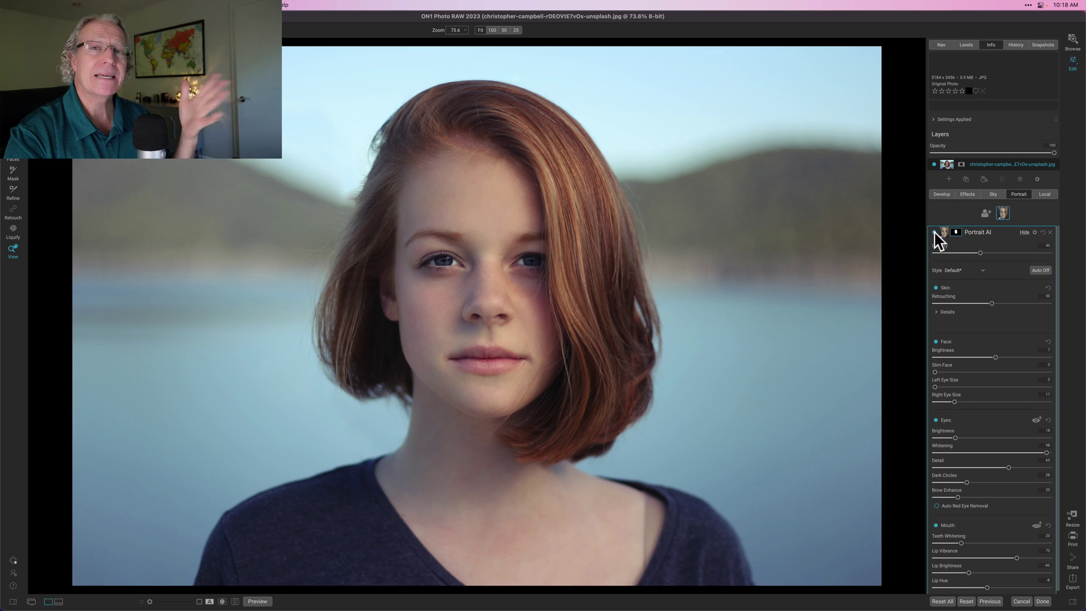
{"action": "left_click", "coordinate": [981, 254]}
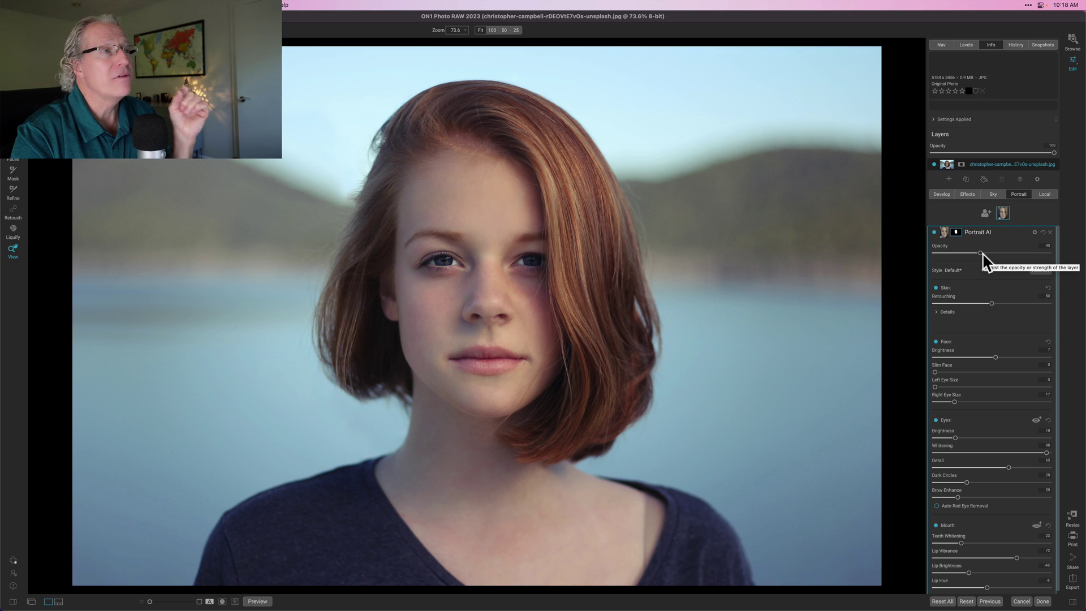
- Preview the Studio Portraits presets Rust Background and Blur Background, then return to the AI Adaptive Presets categories
{"action": "left_click", "coordinate": [155, 382]}
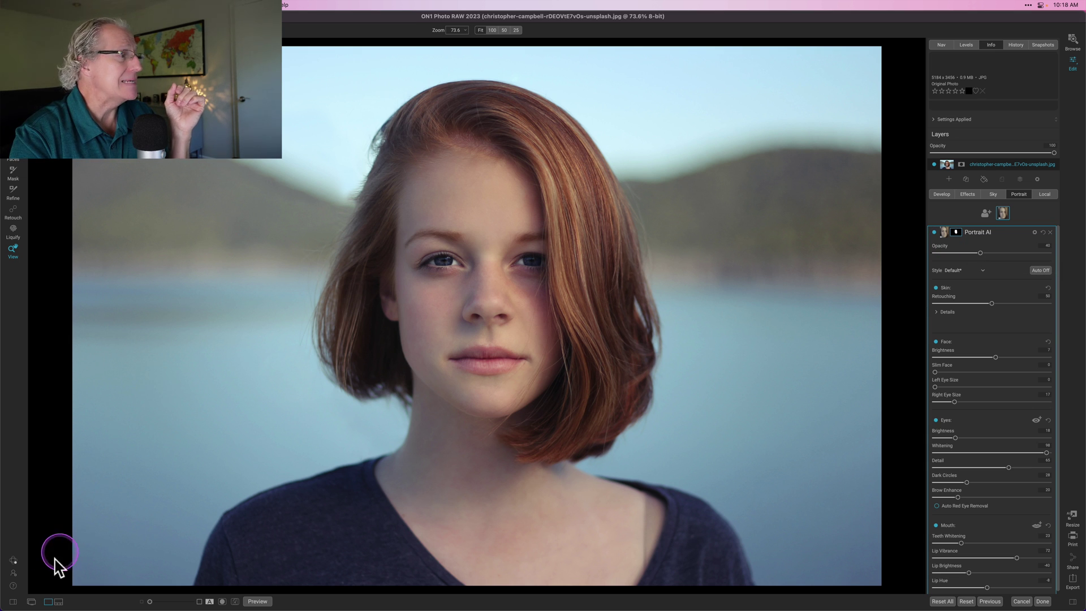
{"action": "left_click", "coordinate": [13, 601]}
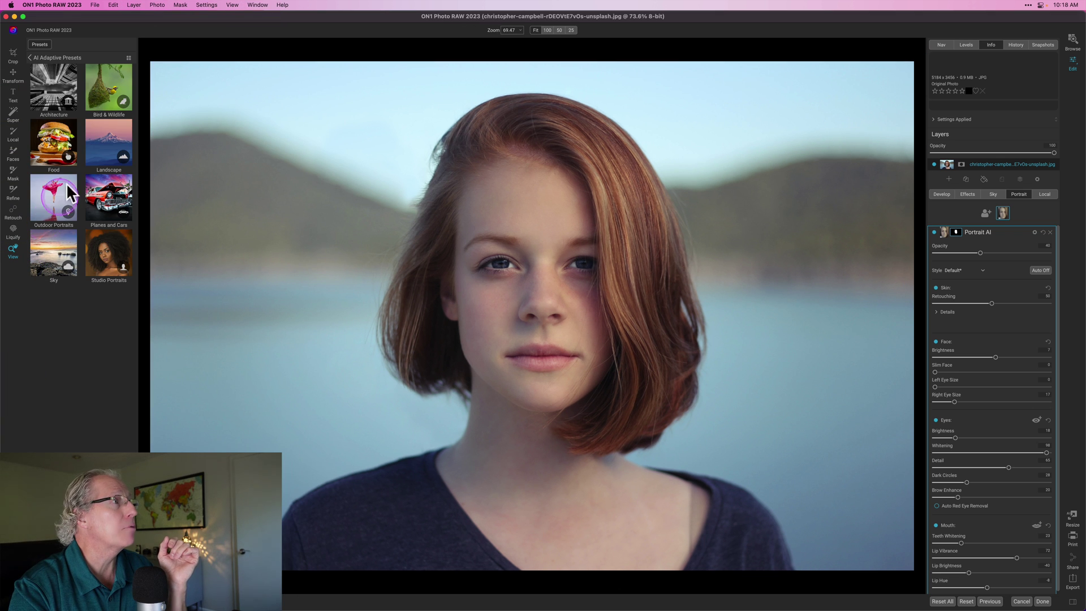
{"action": "left_click", "coordinate": [107, 253]}
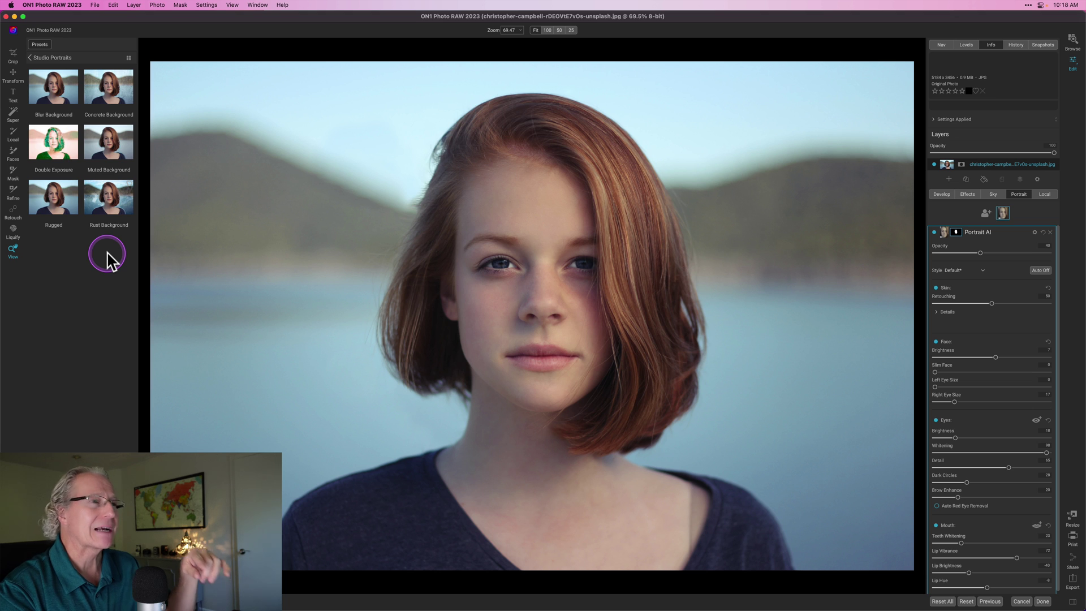
{"action": "left_click", "coordinate": [119, 185]}
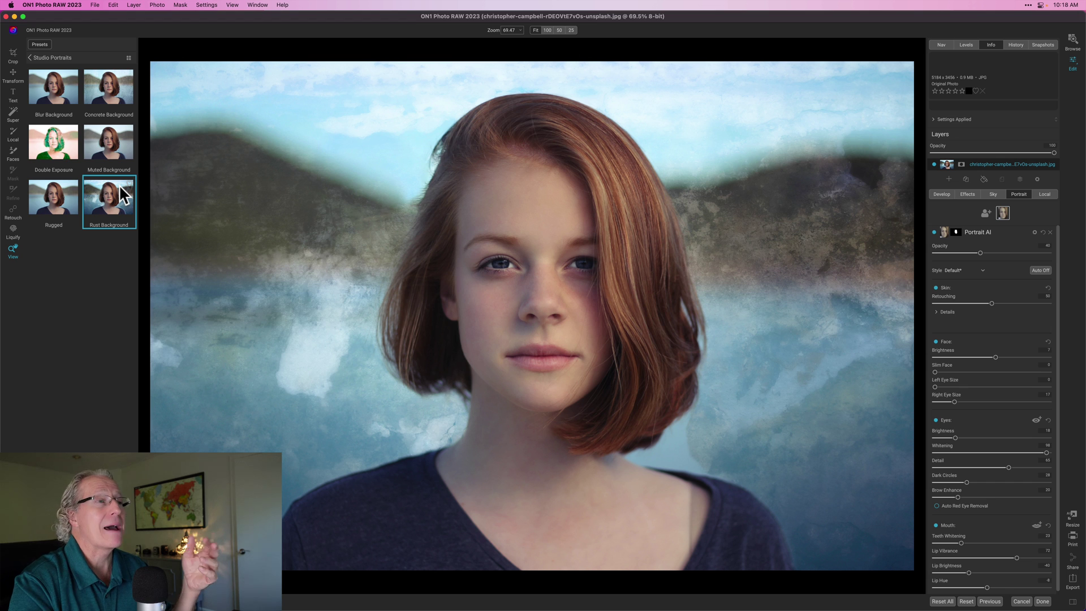
{"action": "left_click", "coordinate": [35, 45]}
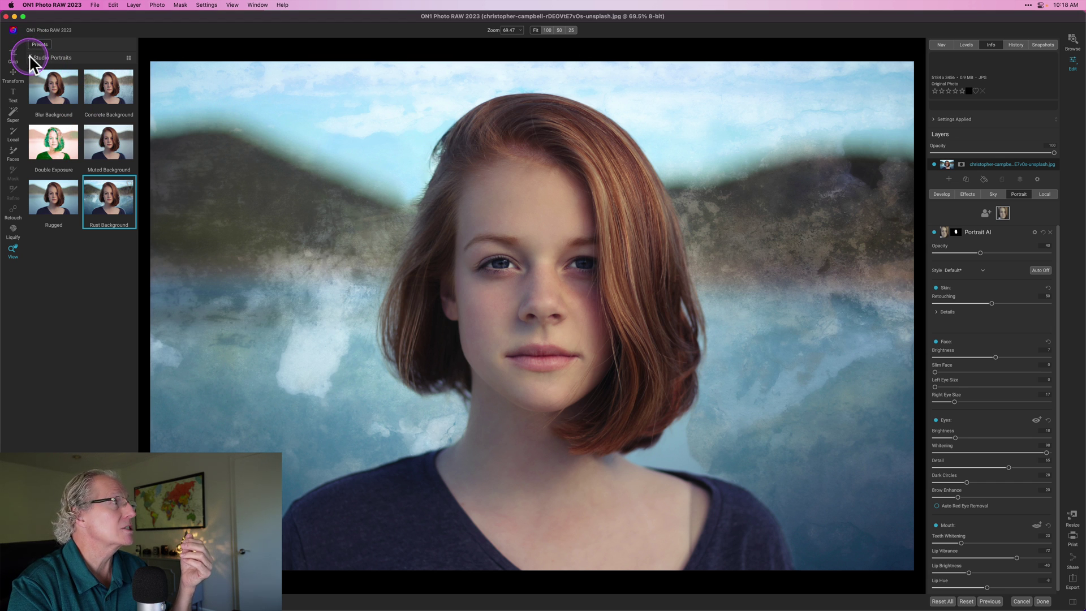
{"action": "left_click", "coordinate": [49, 85]}
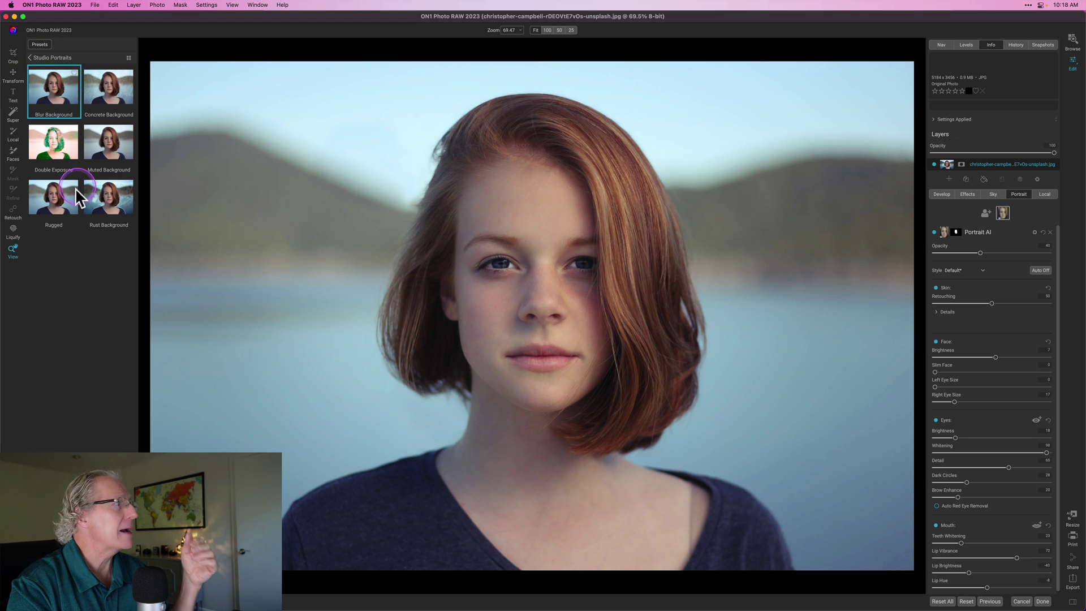
{"action": "left_click", "coordinate": [30, 57]}
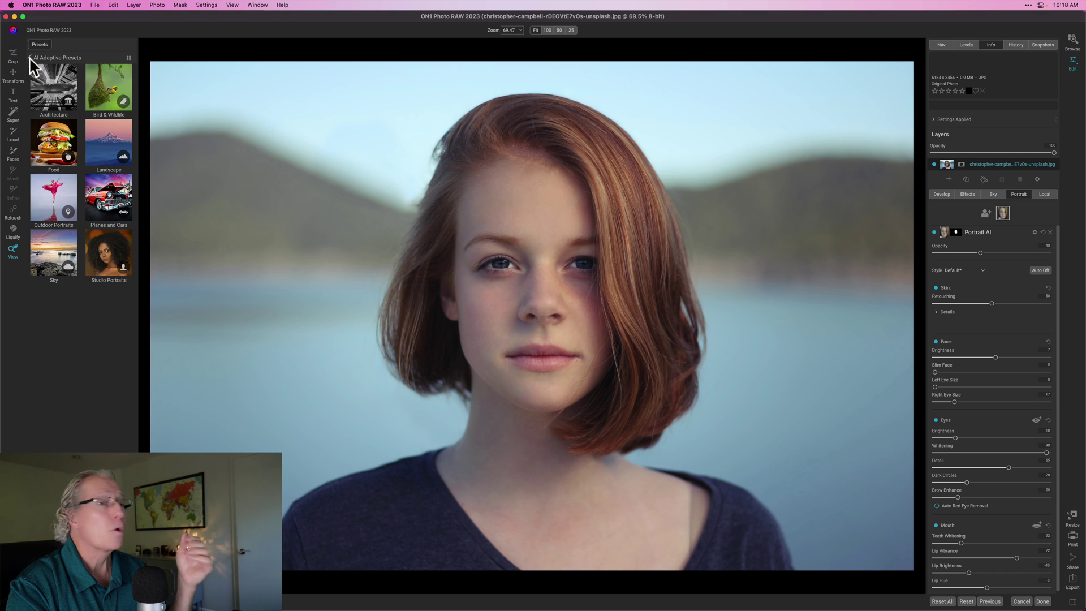
- Add a Textures filter in Effects masked to People, overlaying the Walls Cool Concrete texture on the woman
{"action": "left_click", "coordinate": [967, 194]}
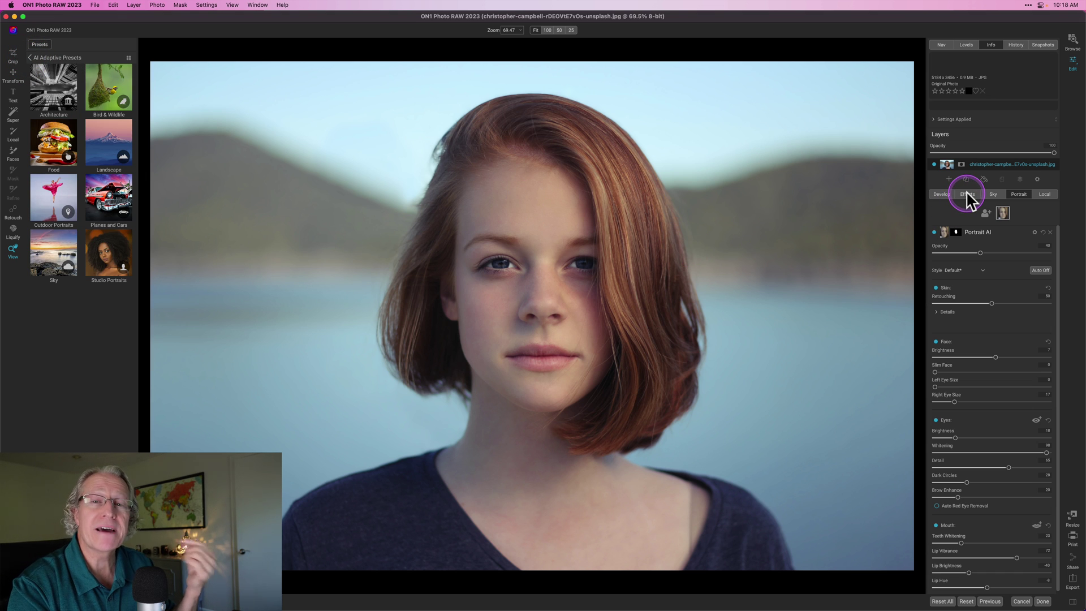
{"action": "left_click", "coordinate": [994, 222]}
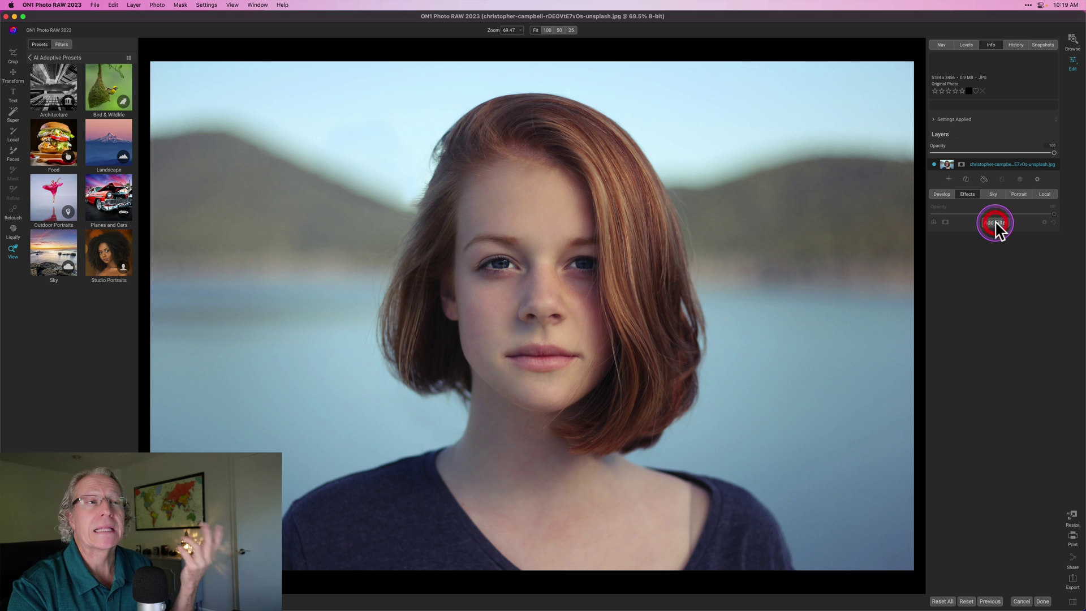
{"action": "left_click", "coordinate": [951, 286]}
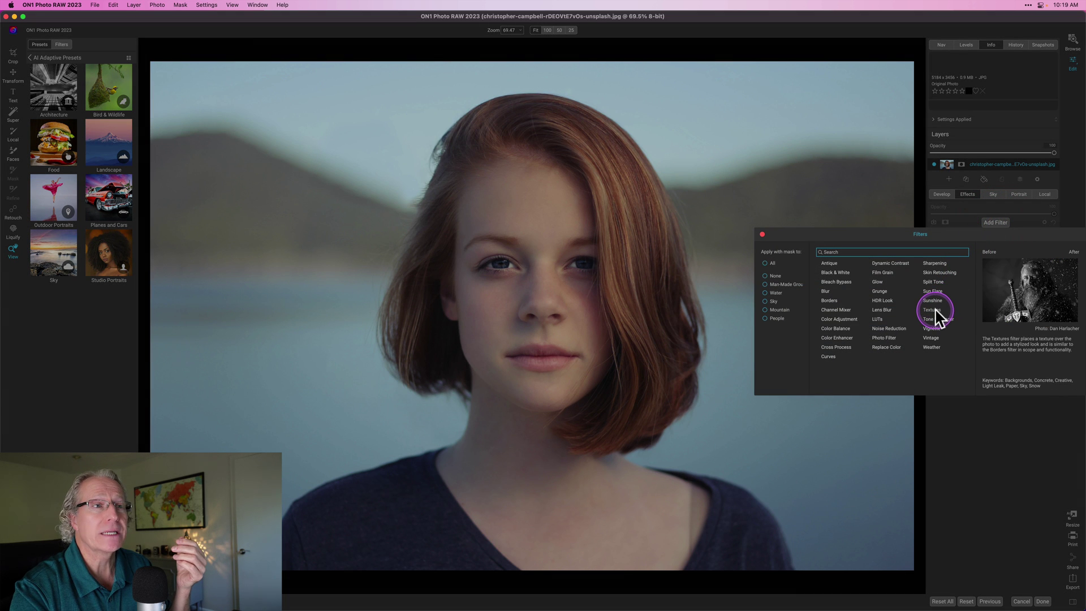
{"action": "left_click", "coordinate": [769, 318]}
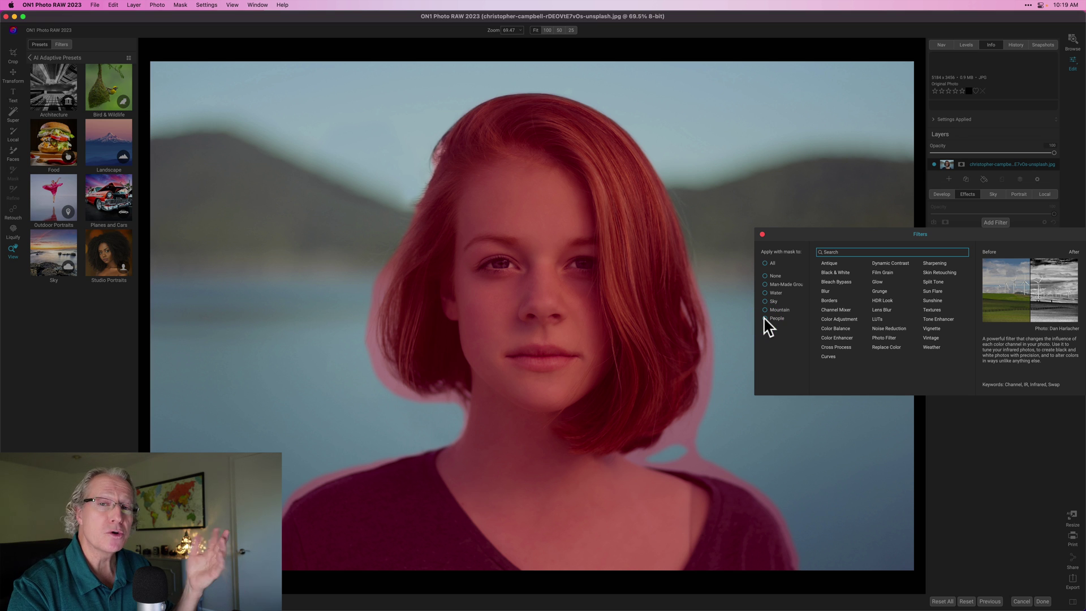
{"action": "left_click", "coordinate": [765, 319]}
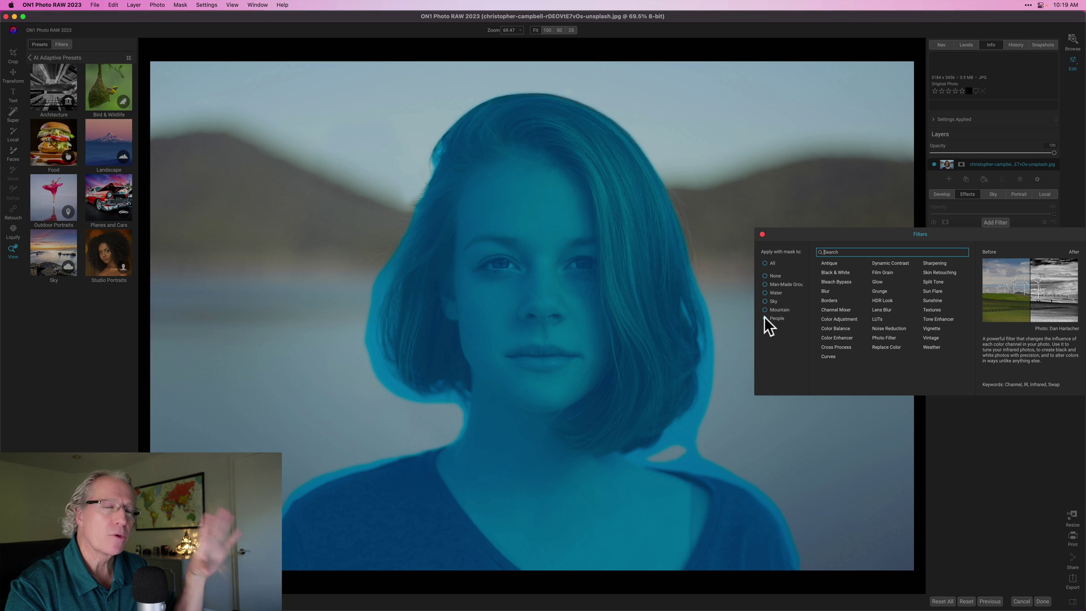
{"action": "left_click", "coordinate": [933, 310]}
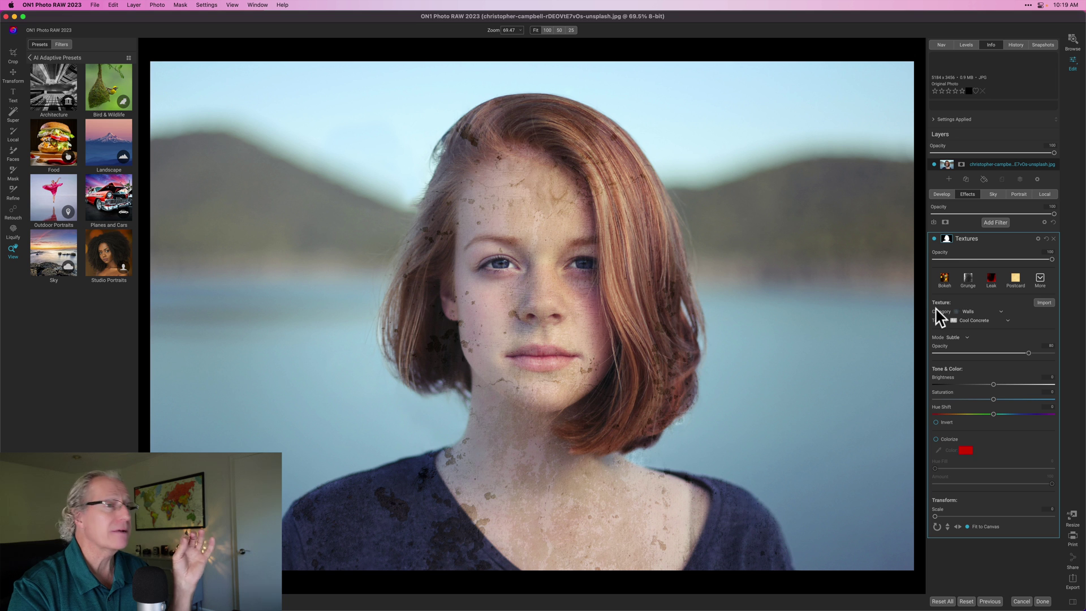
- Invert the Textures filter's Mask AI so the Cool Concrete texture covers only the background
{"action": "left_click", "coordinate": [948, 238]}
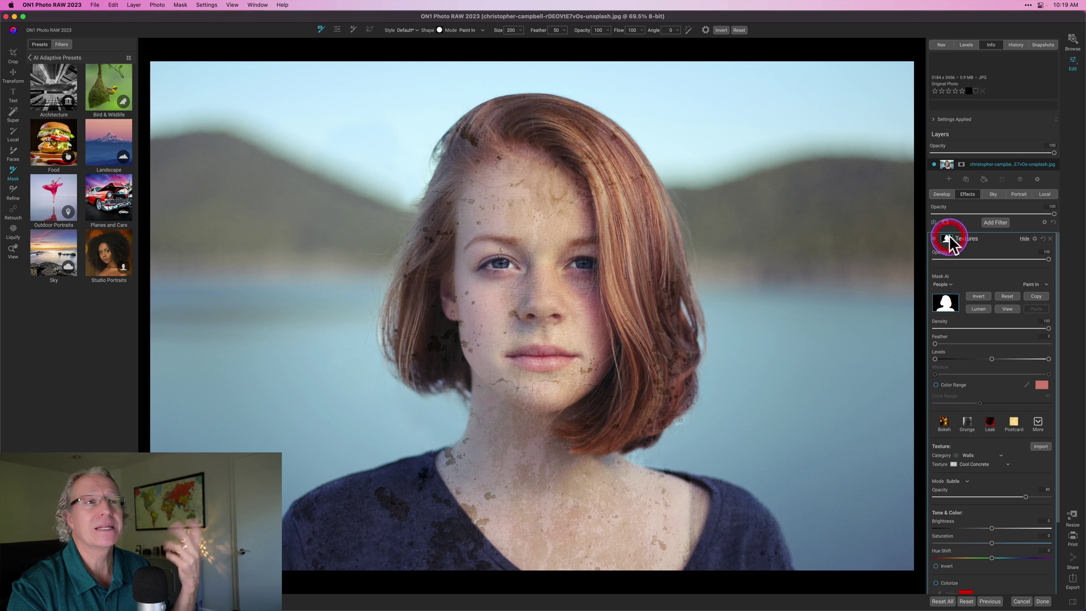
{"action": "left_click", "coordinate": [977, 293]}
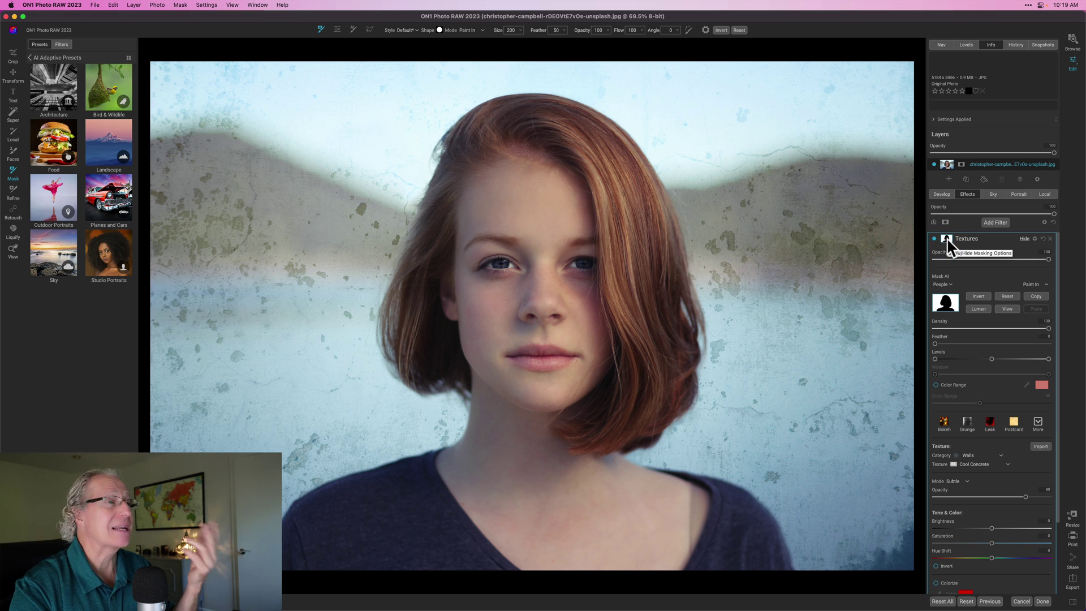
{"action": "left_click", "coordinate": [949, 245]}
{"action": "left_click", "coordinate": [988, 250]}
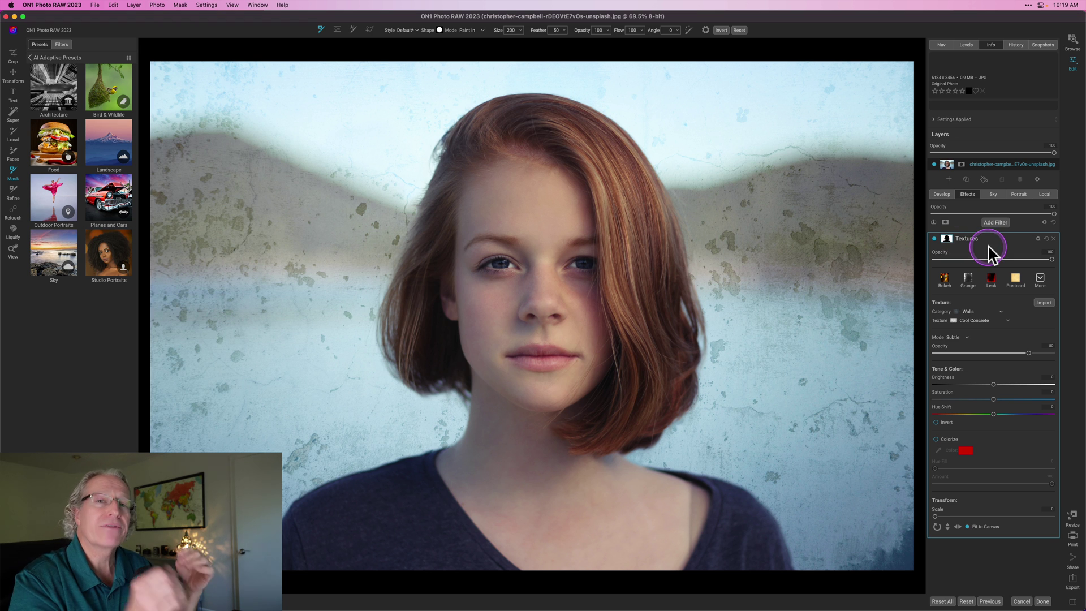